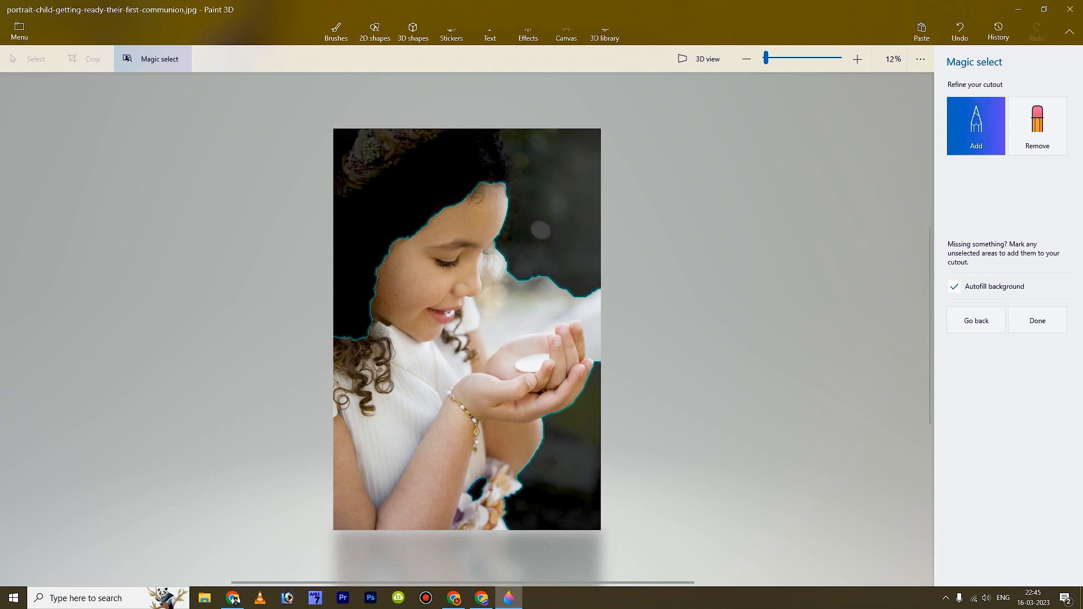
- Add the girl's hair and the flower gap to the cutout, then remove background near her hair and between face and hands
{"action": "left_click_drag", "start_coordinate": [392, 148], "coordinate": [354, 276]}
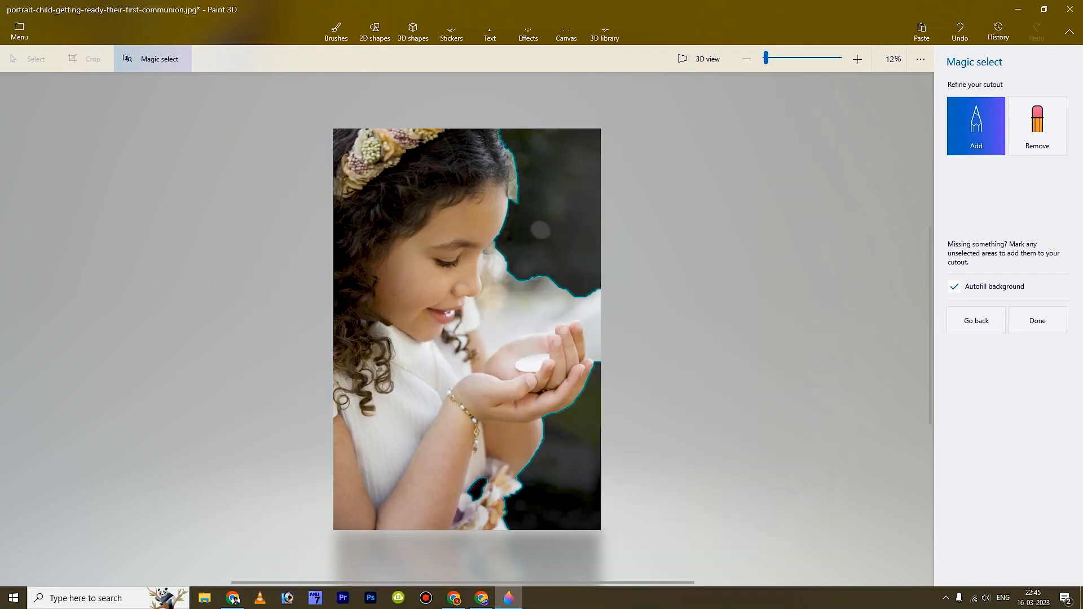
{"action": "left_click_drag", "start_coordinate": [482, 483], "coordinate": [475, 496]}
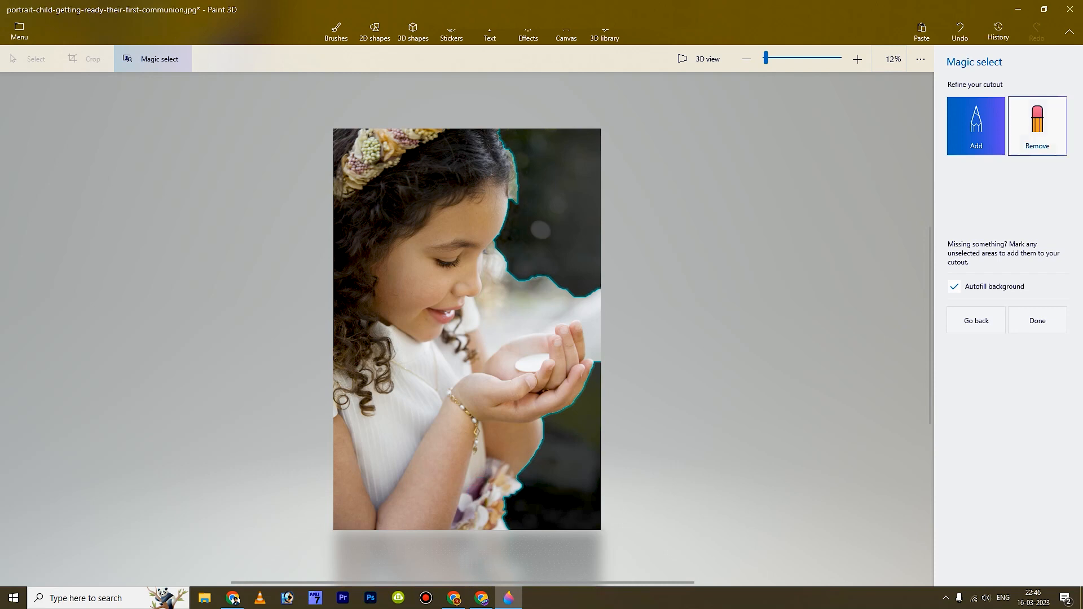
{"action": "left_click", "coordinate": [1037, 125]}
{"action": "left_click_drag", "start_coordinate": [511, 153], "coordinate": [515, 197]}
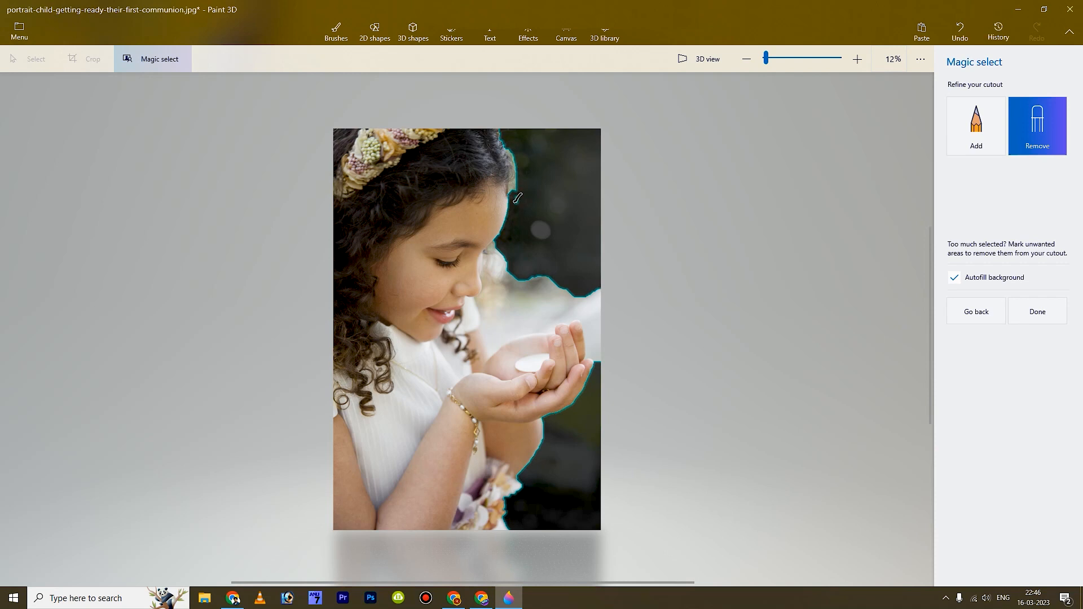
{"action": "left_click_drag", "start_coordinate": [492, 321], "coordinate": [570, 285]}
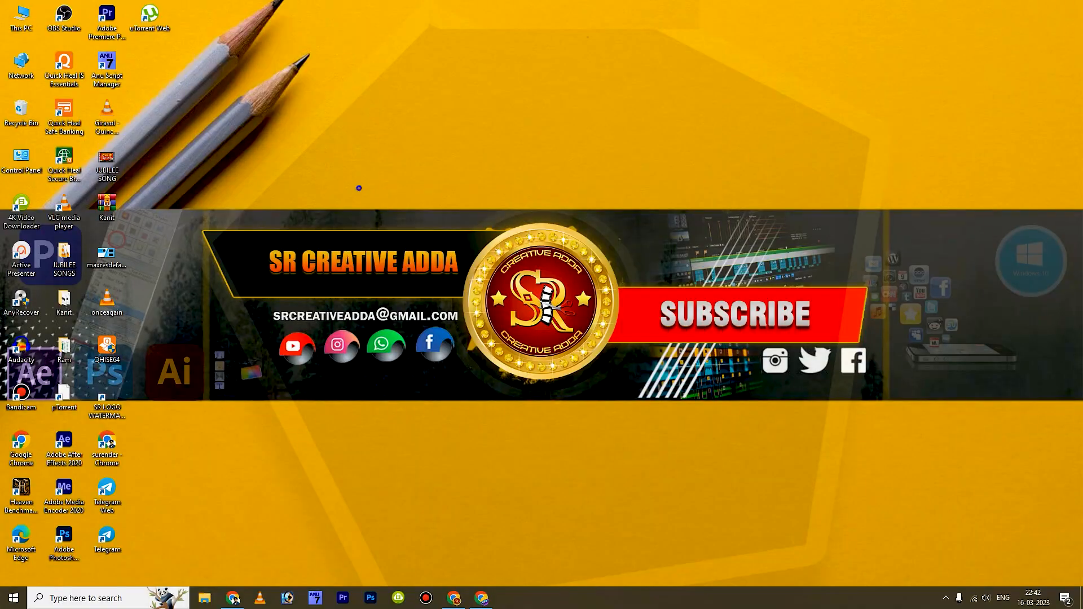
- Refresh the desktop twice, then bring up Windows search
{"action": "right_click", "coordinate": [359, 187]}
{"action": "left_click", "coordinate": [390, 222]}
{"action": "right_click", "coordinate": [397, 204]}
{"action": "left_click", "coordinate": [428, 236]}
{"action": "key", "text": "super+s"}
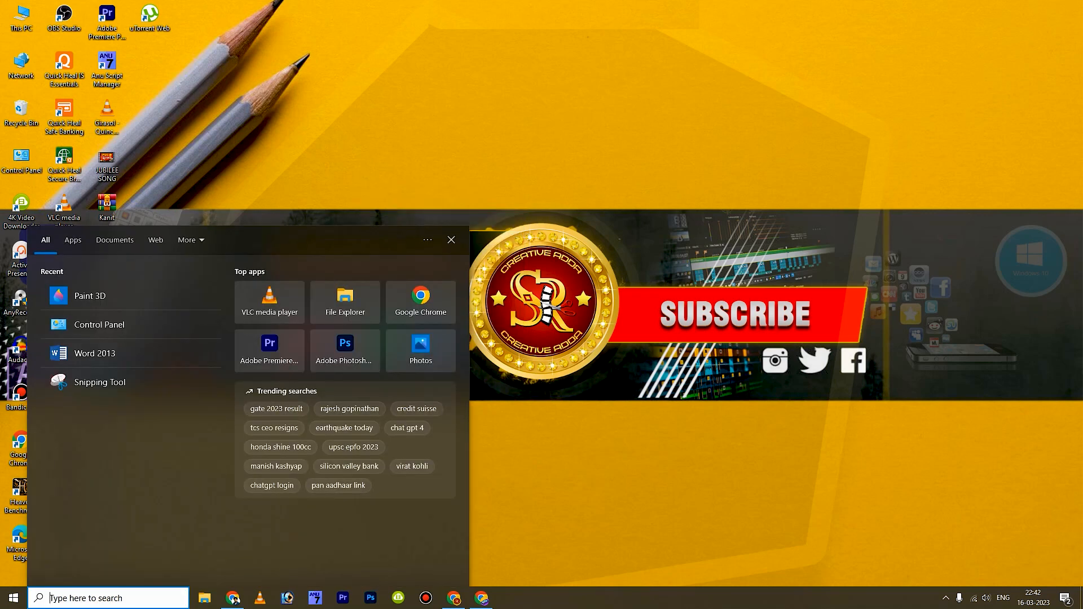
- Search for 'pait' and launch Paint 3D from the results
{"action": "type", "text": "pait"}
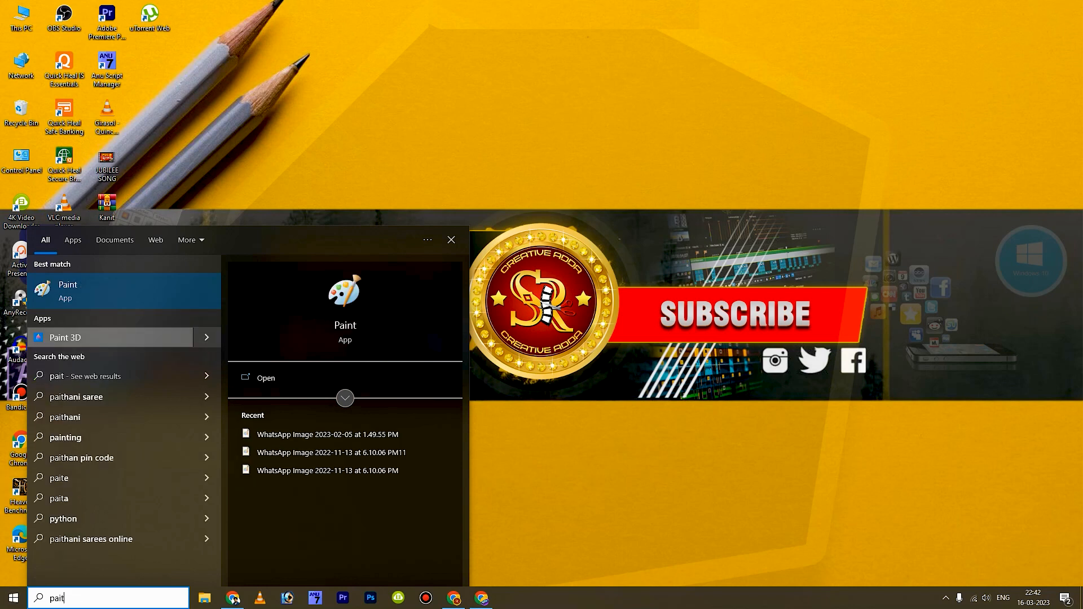
{"action": "key", "text": "Return"}
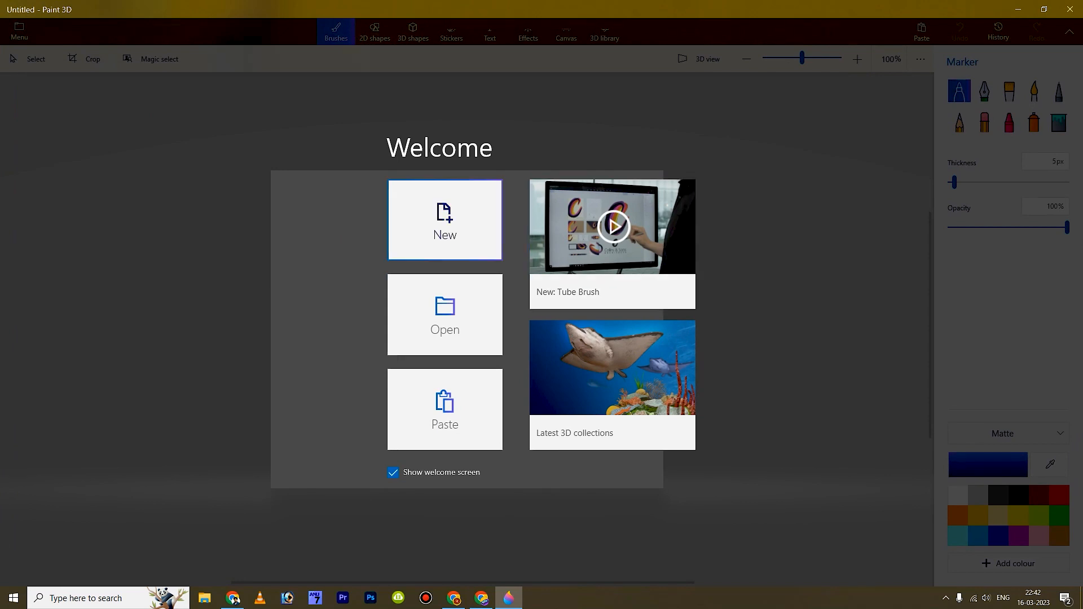
- Start a new canvas, then open surprised-happy-bearded-man-shirt-pointing-away.jpg from Downloads
{"action": "left_click", "coordinate": [436, 226]}
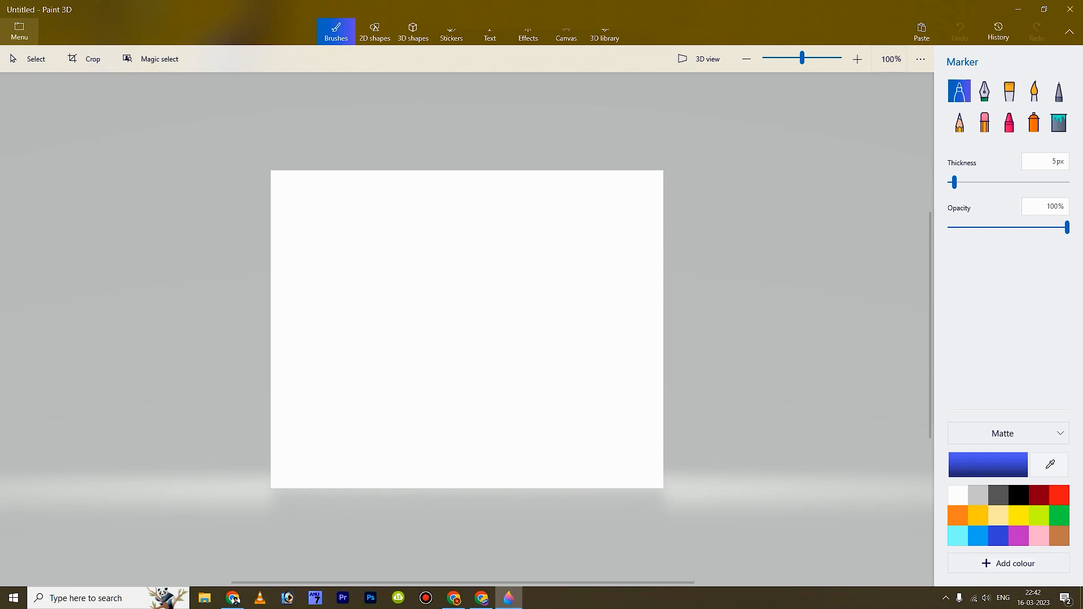
{"action": "left_click", "coordinate": [22, 33]}
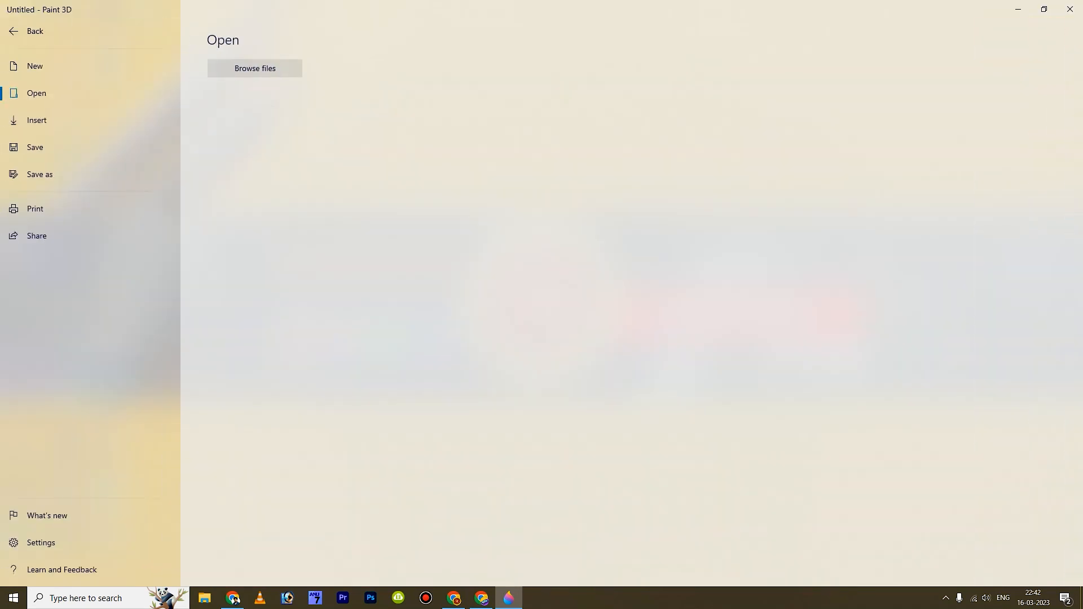
{"action": "left_click", "coordinate": [261, 68]}
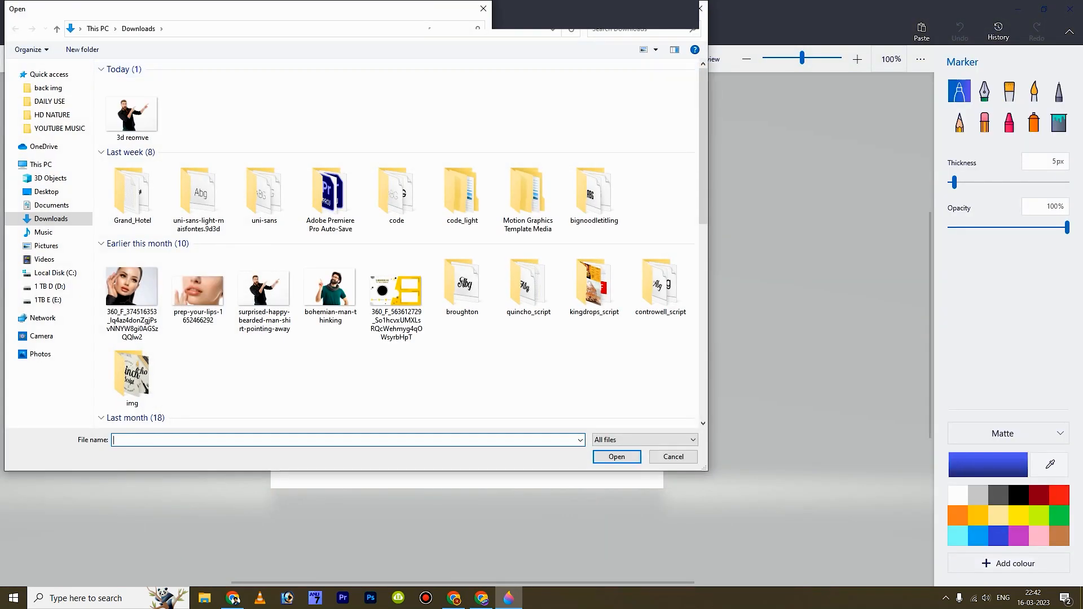
{"action": "left_click", "coordinate": [264, 291]}
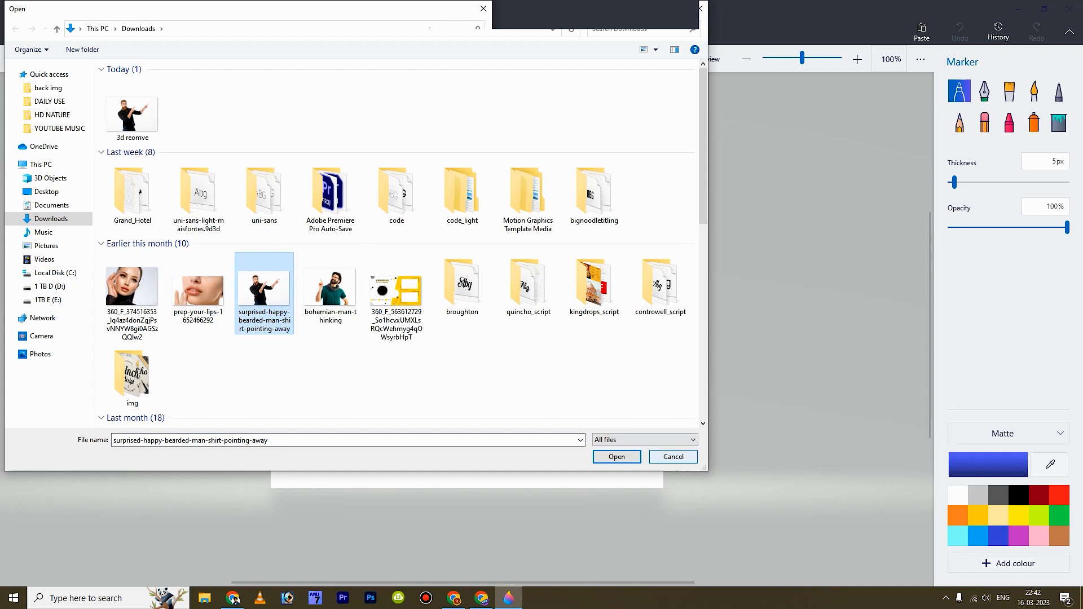
{"action": "left_click", "coordinate": [617, 456]}
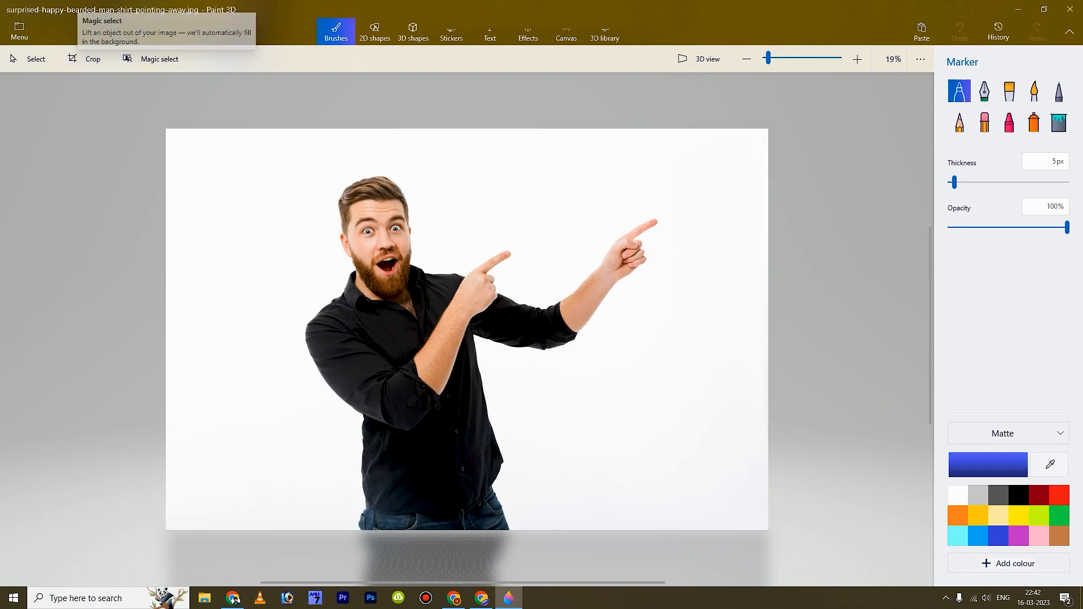
- Select the man's head and upper body, try enlarging it, undo that, and switch to Crop
{"action": "left_click", "coordinate": [25, 59]}
{"action": "left_click_drag", "start_coordinate": [330, 193], "coordinate": [557, 351]}
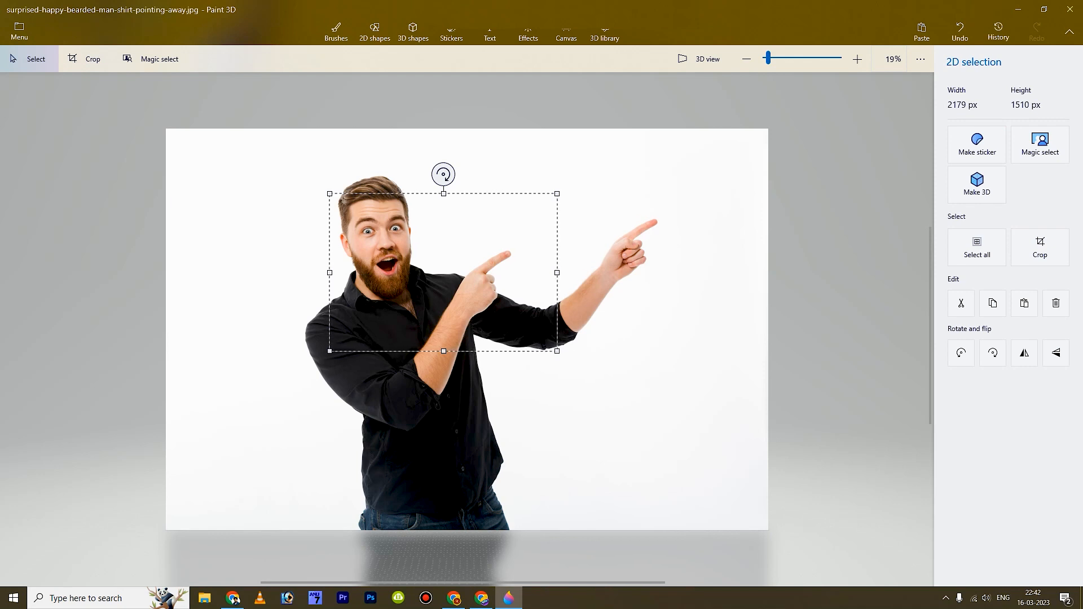
{"action": "left_click_drag", "start_coordinate": [557, 193], "coordinate": [533, 212]}
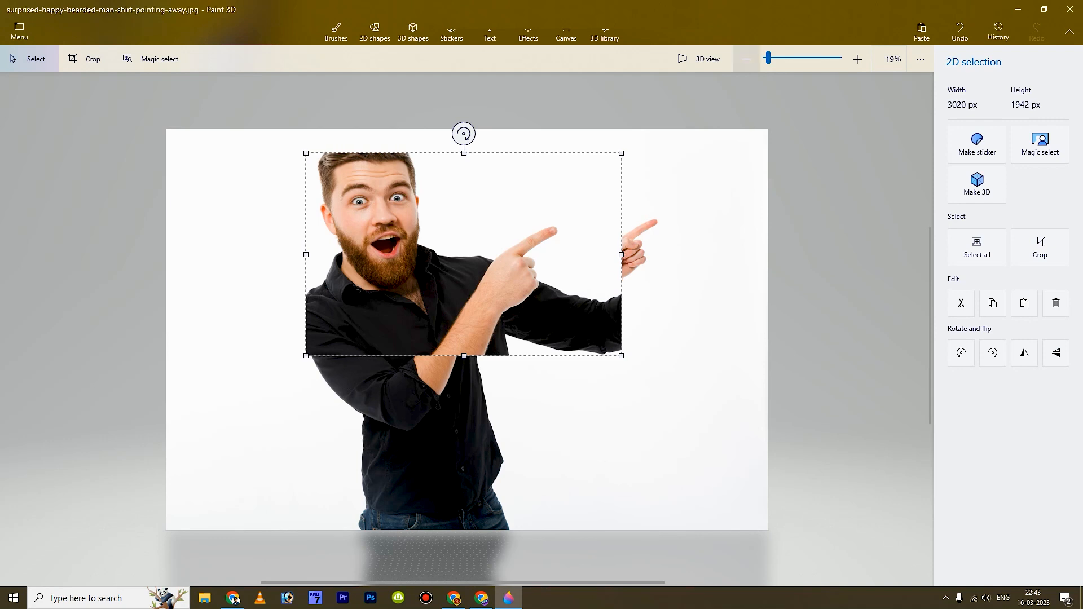
{"action": "left_click", "coordinate": [959, 32]}
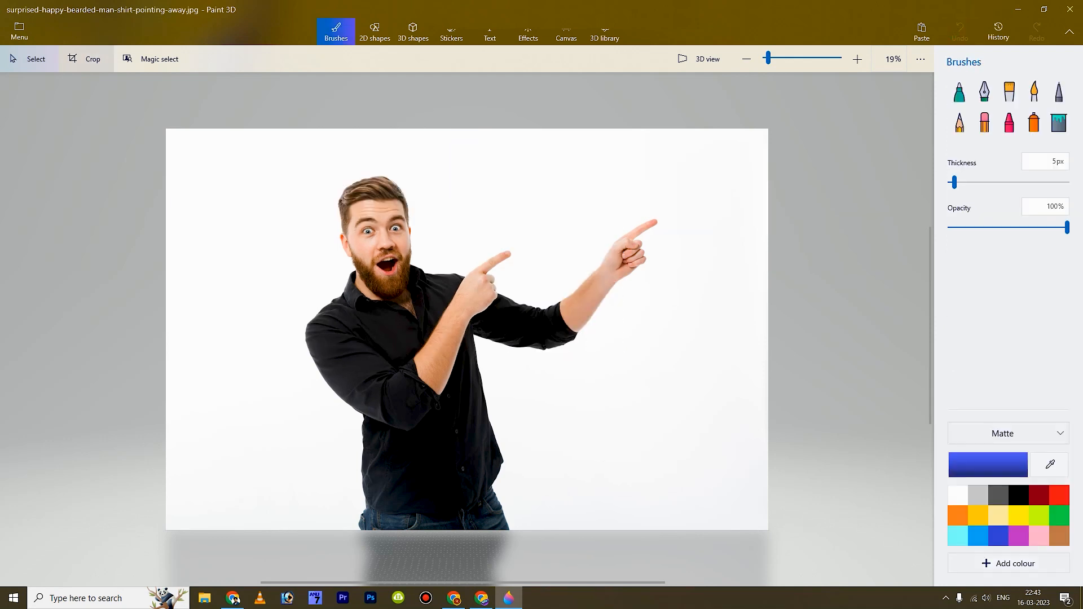
{"action": "left_click", "coordinate": [85, 59]}
- Trial-trim the top, left and right edges, then undo all three trims to keep 5760 × 3840 px
{"action": "left_click_drag", "start_coordinate": [467, 128], "coordinate": [467, 158]}
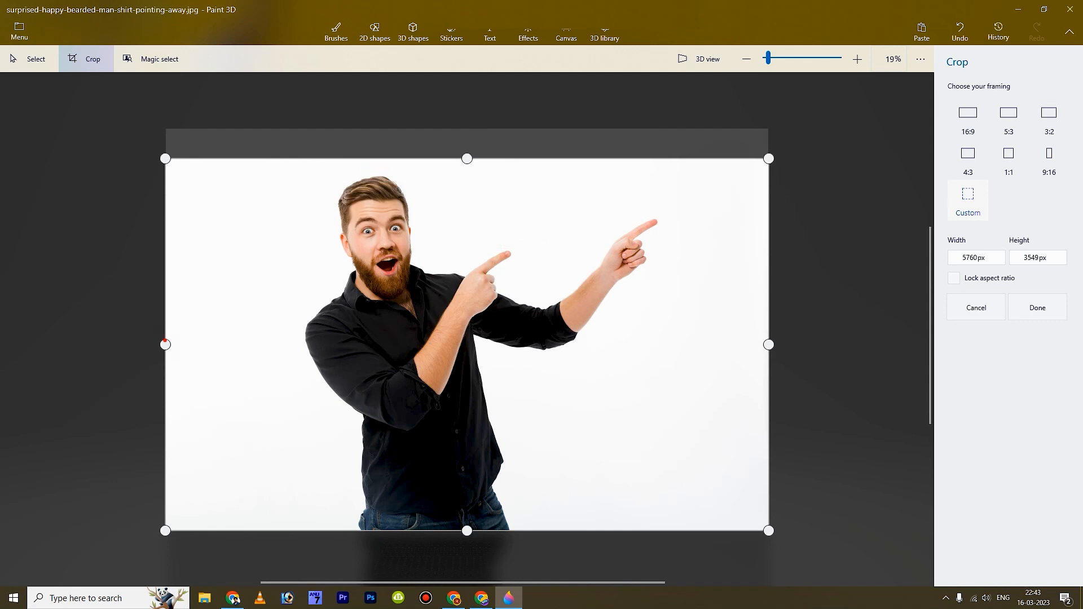
{"action": "left_click_drag", "start_coordinate": [165, 344], "coordinate": [234, 344]}
{"action": "left_click_drag", "start_coordinate": [768, 344], "coordinate": [676, 344]}
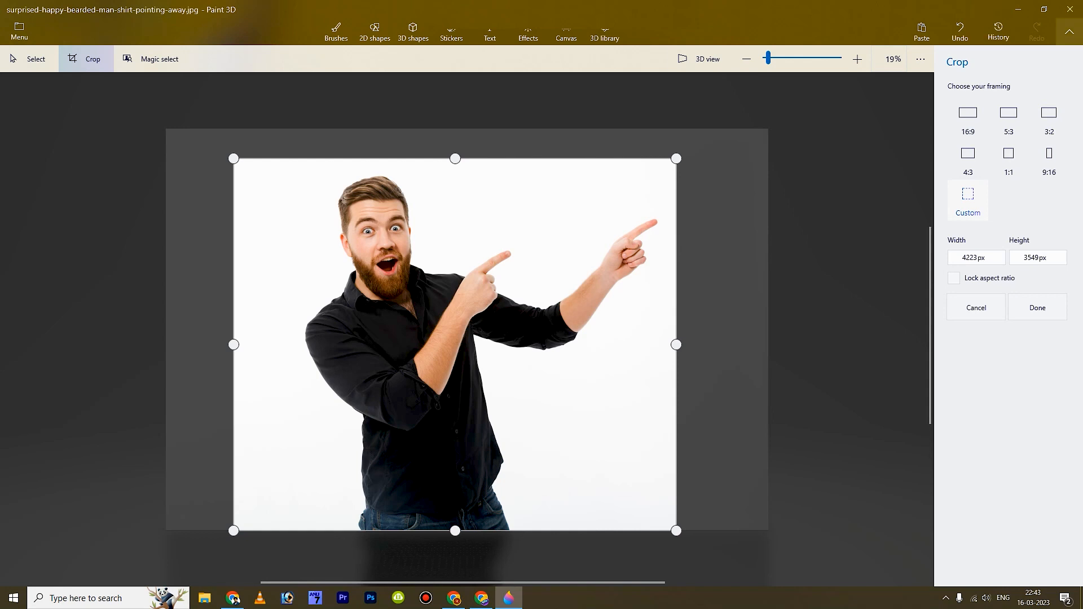
{"action": "left_click", "coordinate": [960, 31]}
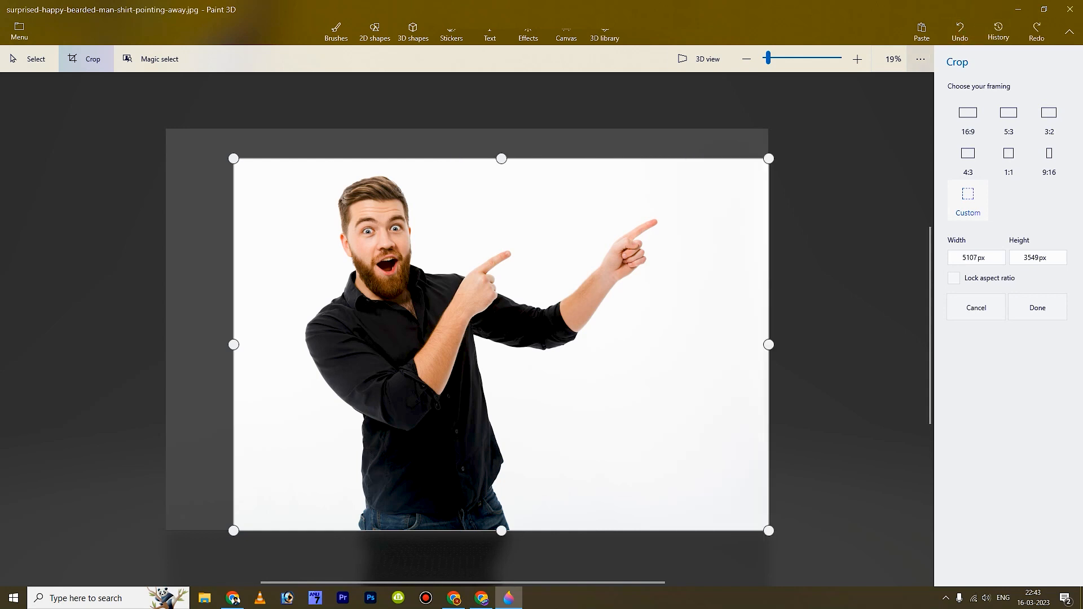
{"action": "left_click", "coordinate": [959, 31]}
{"action": "left_click", "coordinate": [960, 31]}
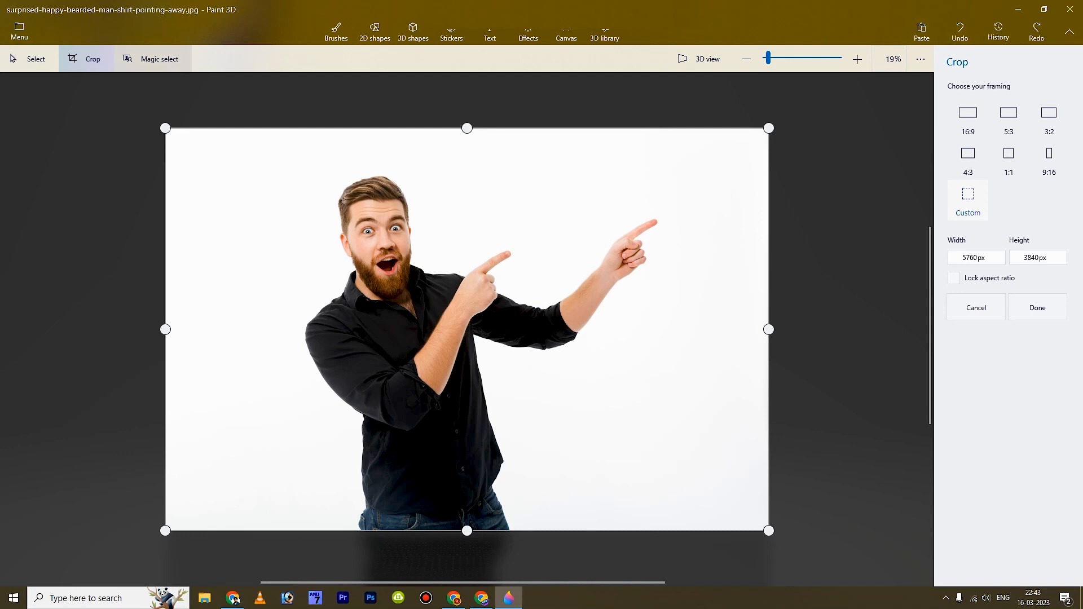
{"action": "left_click", "coordinate": [169, 59]}
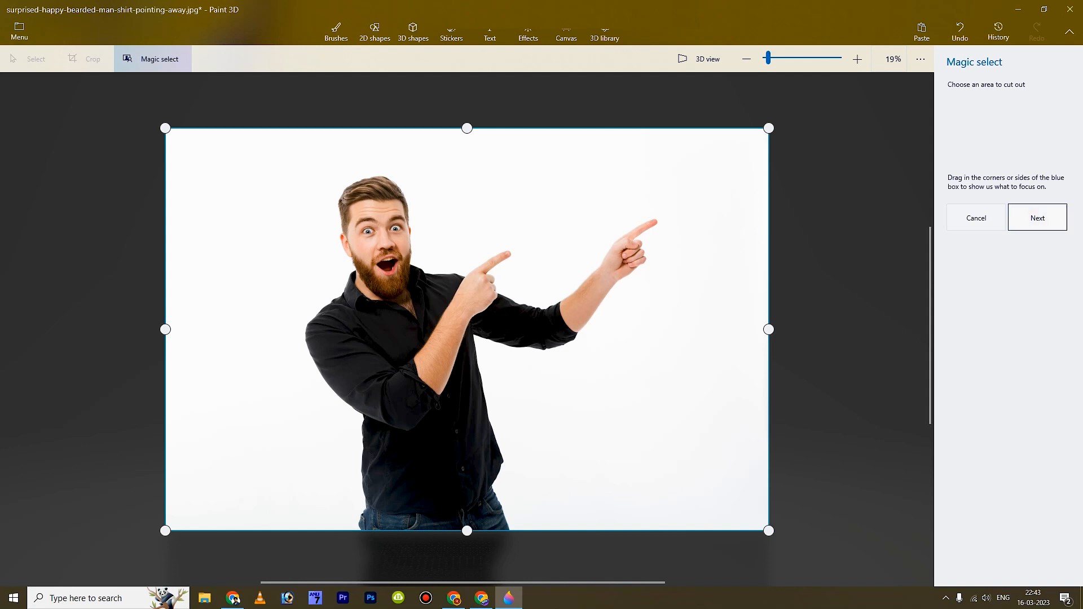
- Finish the Magic select cutout of the bearded man and slightly resize and reposition it
{"action": "left_click", "coordinate": [1038, 218]}
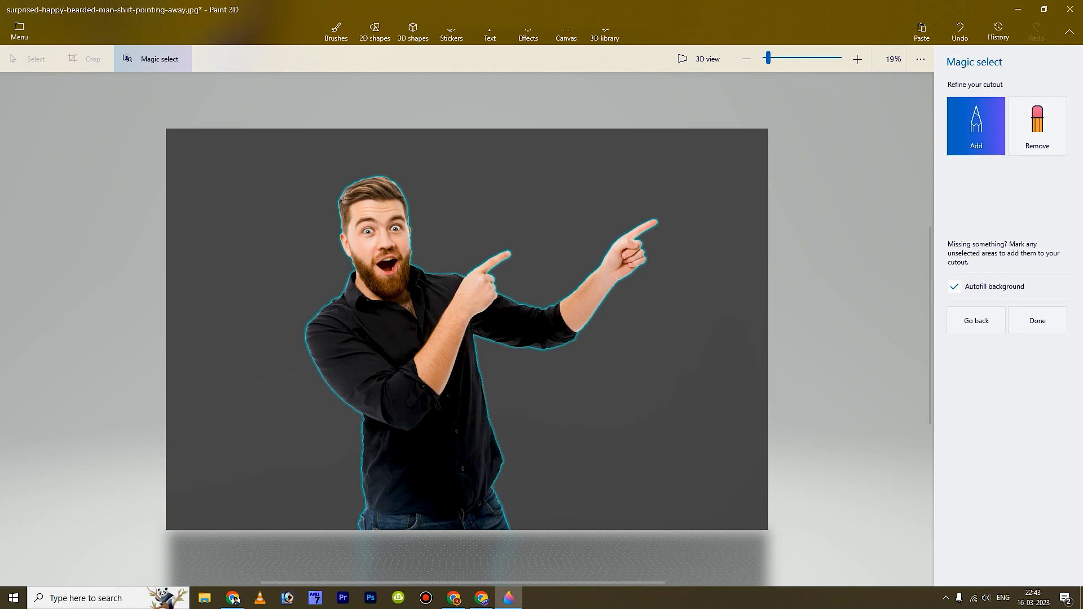
{"action": "left_click", "coordinate": [1031, 322]}
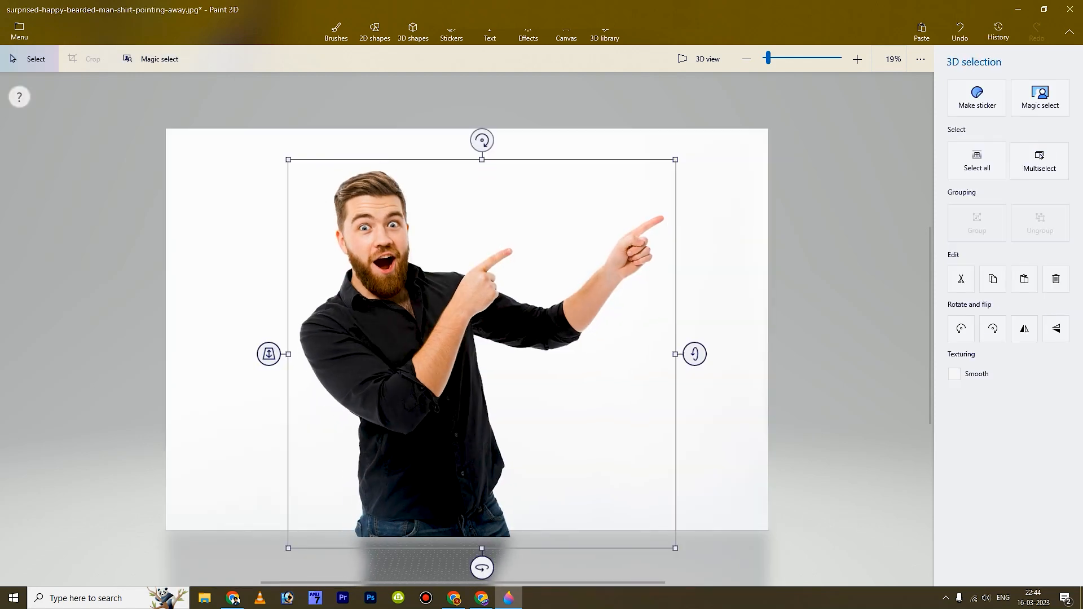
{"action": "mouse_move", "coordinate": [675, 160]}
{"action": "left_mouse_down"}
{"action": "mouse_move", "coordinate": [501, 334]}
{"action": "mouse_move", "coordinate": [682, 153]}
{"action": "left_mouse_up"}
{"action": "mouse_move", "coordinate": [440, 338]}
{"action": "left_mouse_down"}
{"action": "mouse_move", "coordinate": [452, 303]}
{"action": "mouse_move", "coordinate": [435, 332]}
{"action": "left_mouse_up"}
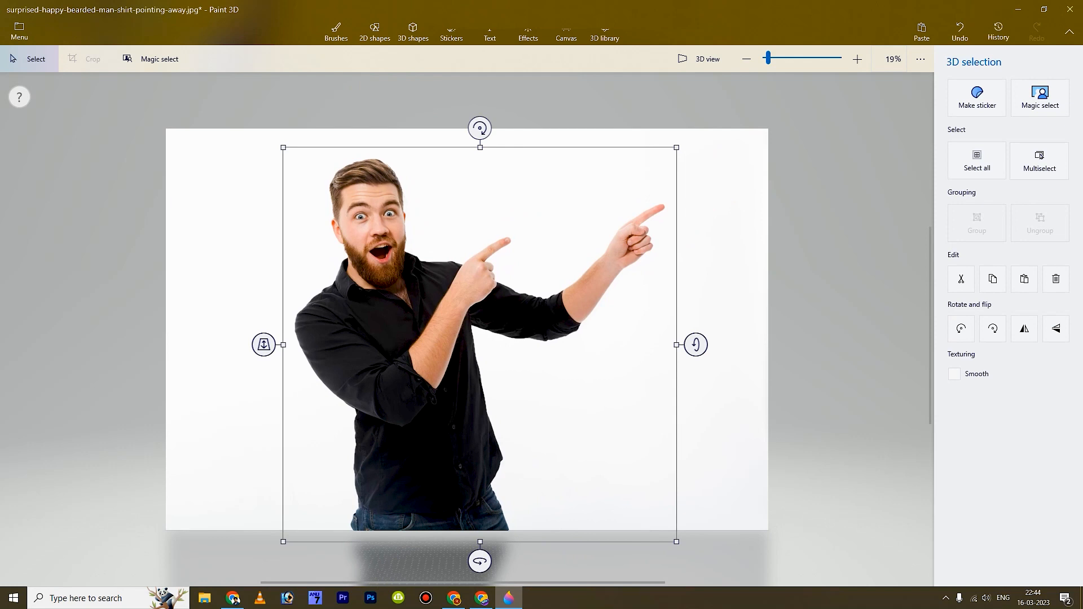
- Save a copy as a transparent PNG image named 'bg remove'
{"action": "left_click", "coordinate": [19, 31]}
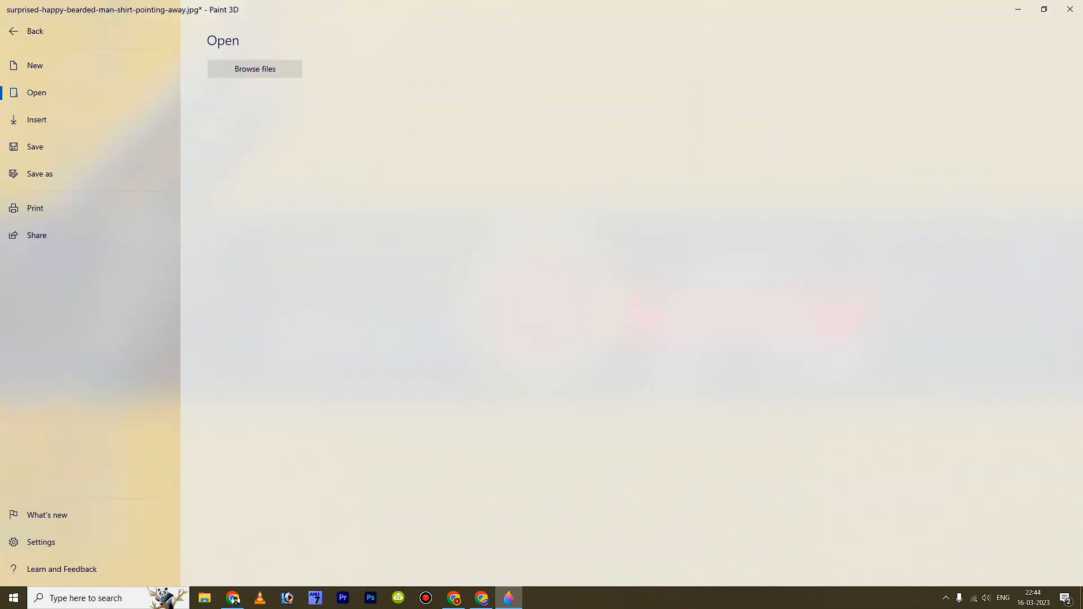
{"action": "left_click", "coordinate": [39, 174]}
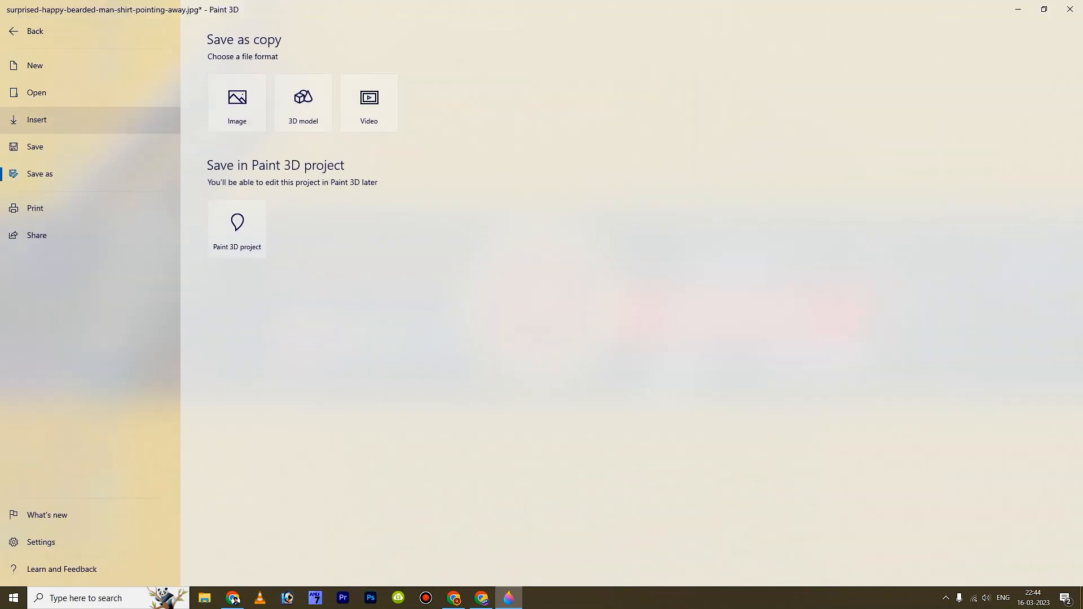
{"action": "left_click", "coordinate": [237, 103]}
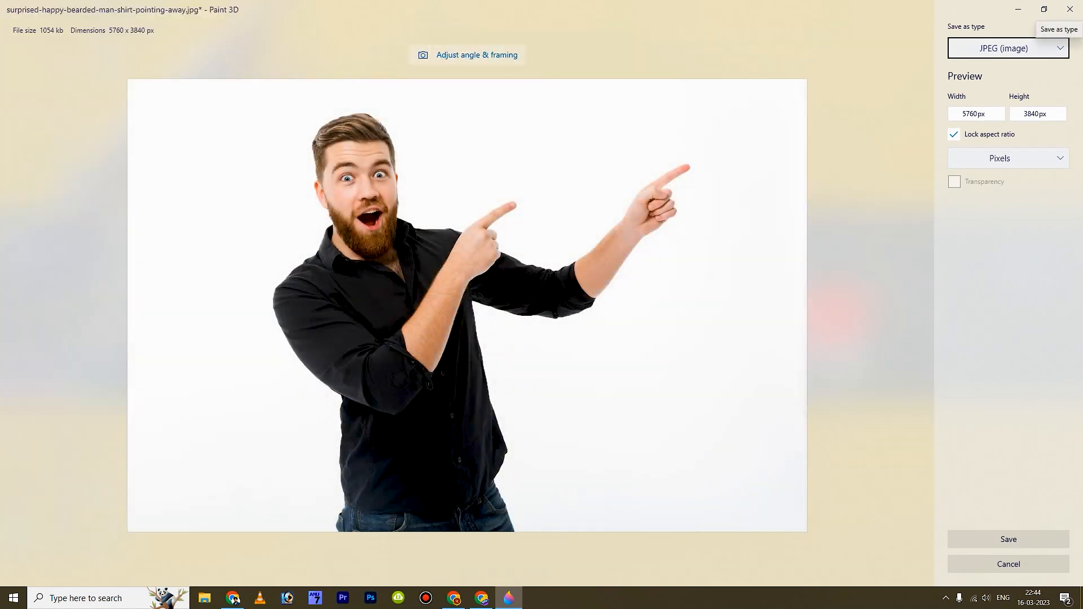
{"action": "left_click", "coordinate": [1058, 50]}
{"action": "left_click", "coordinate": [1013, 31]}
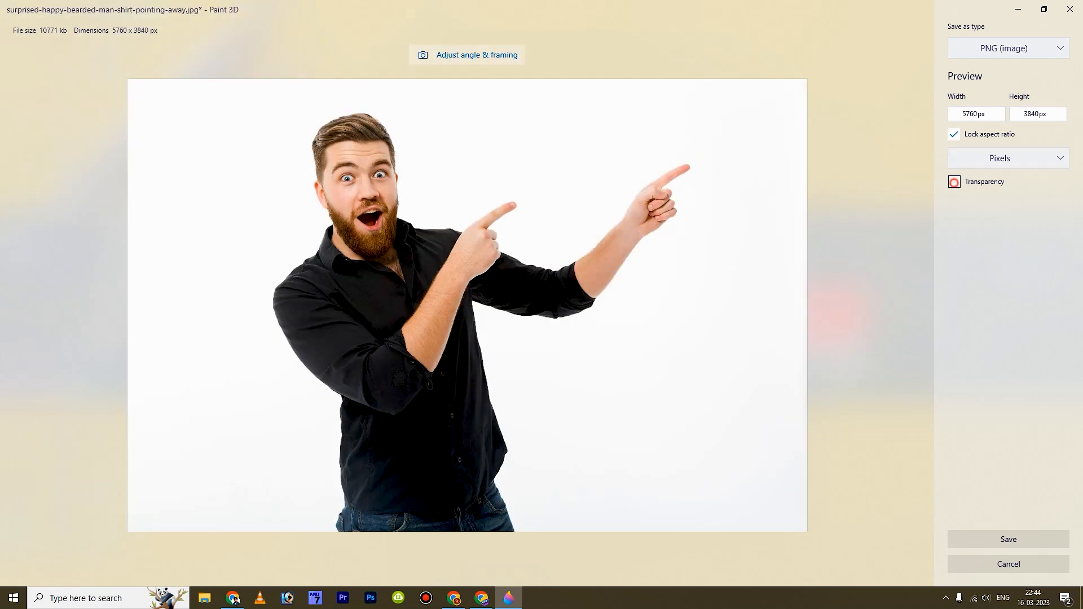
{"action": "left_click", "coordinate": [954, 181]}
{"action": "left_click", "coordinate": [1009, 539]}
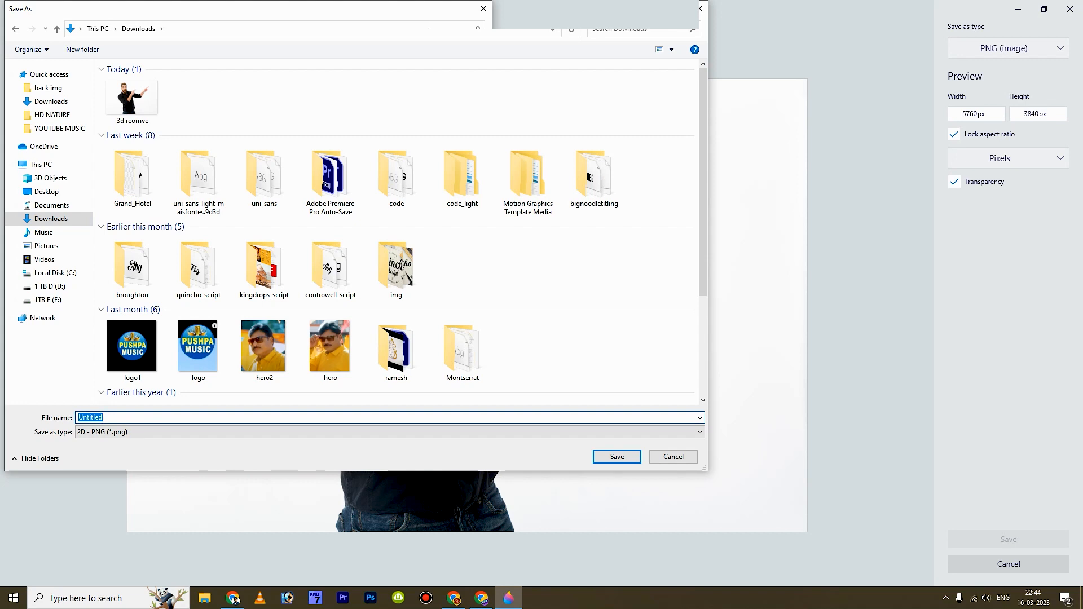
{"action": "type", "text": "bg remove"}
{"action": "key", "text": "Return"}
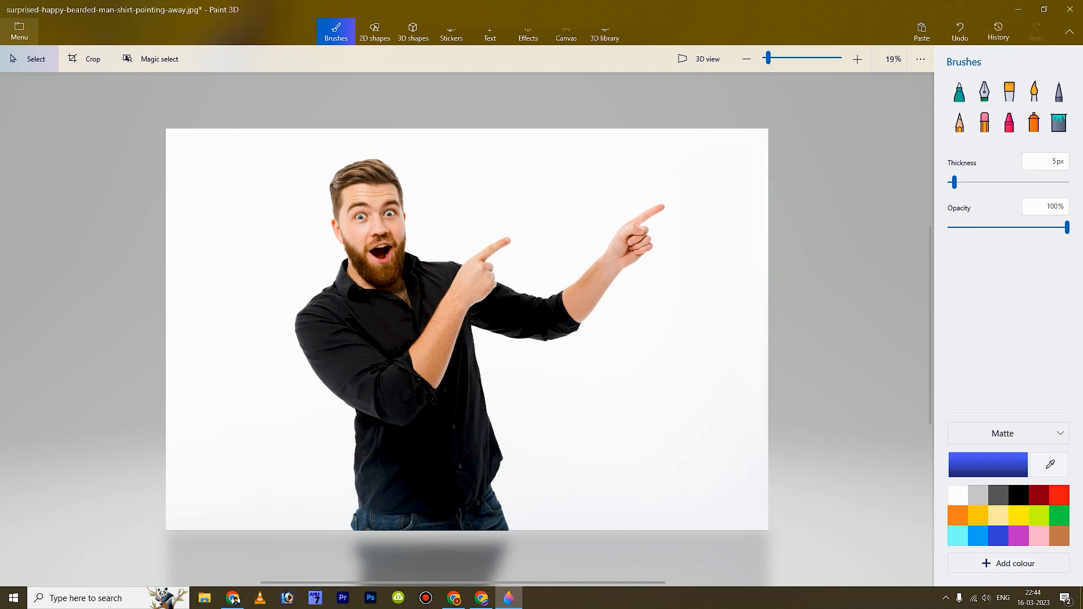
- Open portrait-child-getting-ready-their-first-communion.jpg from Downloads without saving the man's picture
{"action": "key", "text": "ctrl+o"}
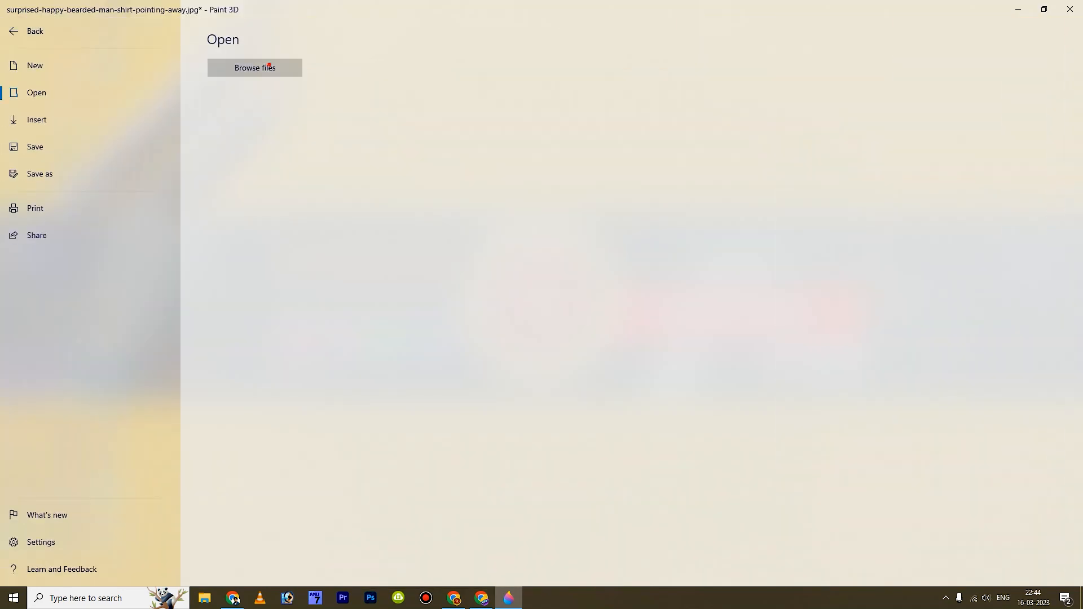
{"action": "left_click", "coordinate": [255, 68]}
{"action": "left_click", "coordinate": [543, 326]}
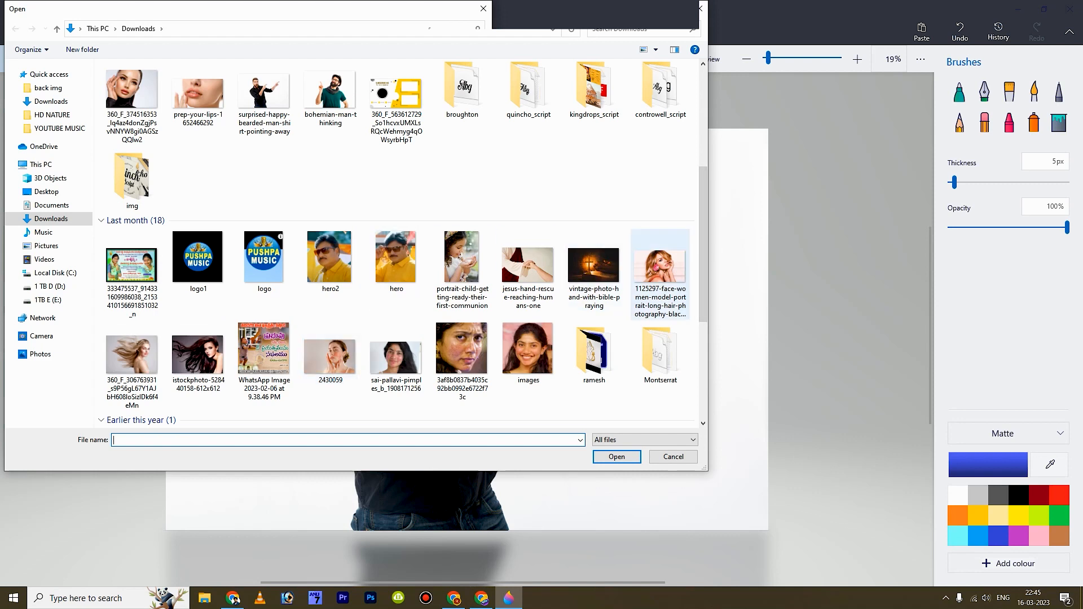
{"action": "left_click", "coordinate": [458, 258]}
{"action": "left_click", "coordinate": [616, 456]}
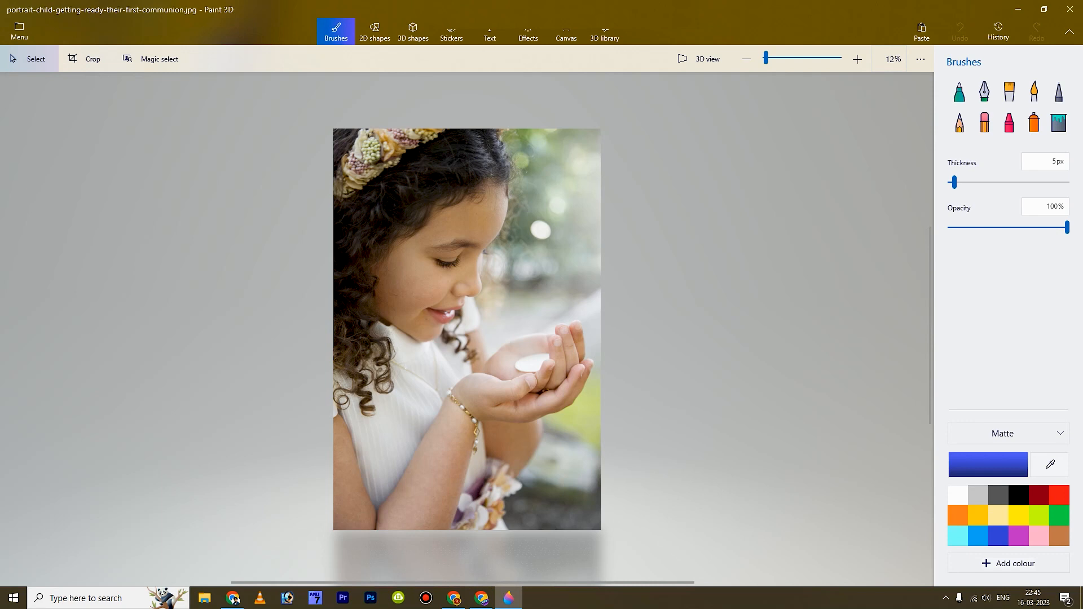
- Run Magic select on the girl's portrait, accepting the full-image area
{"action": "left_click", "coordinate": [160, 60]}
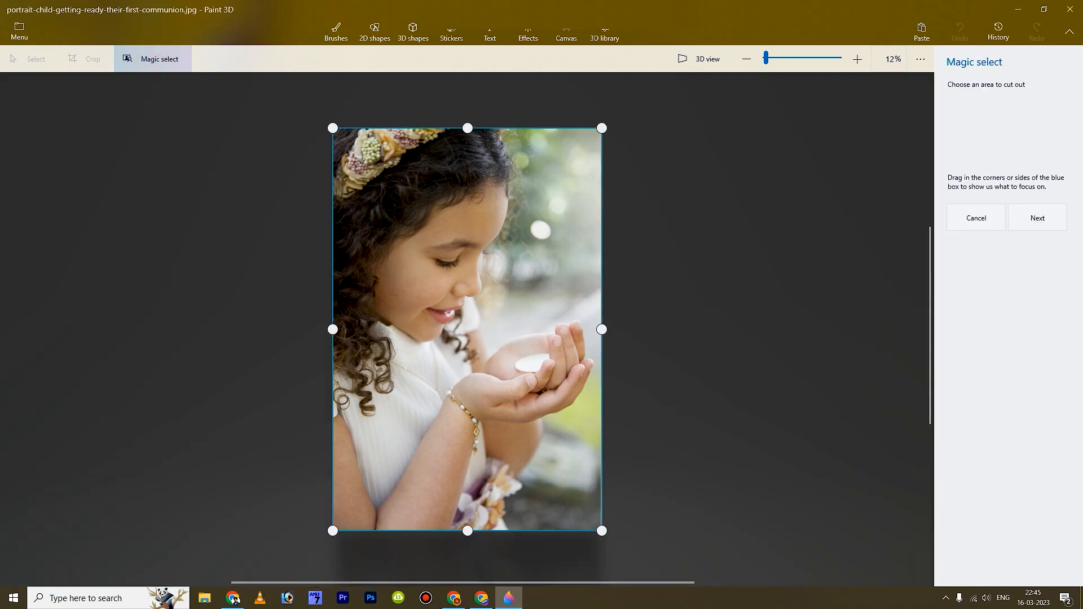
{"action": "left_click", "coordinate": [1043, 217]}
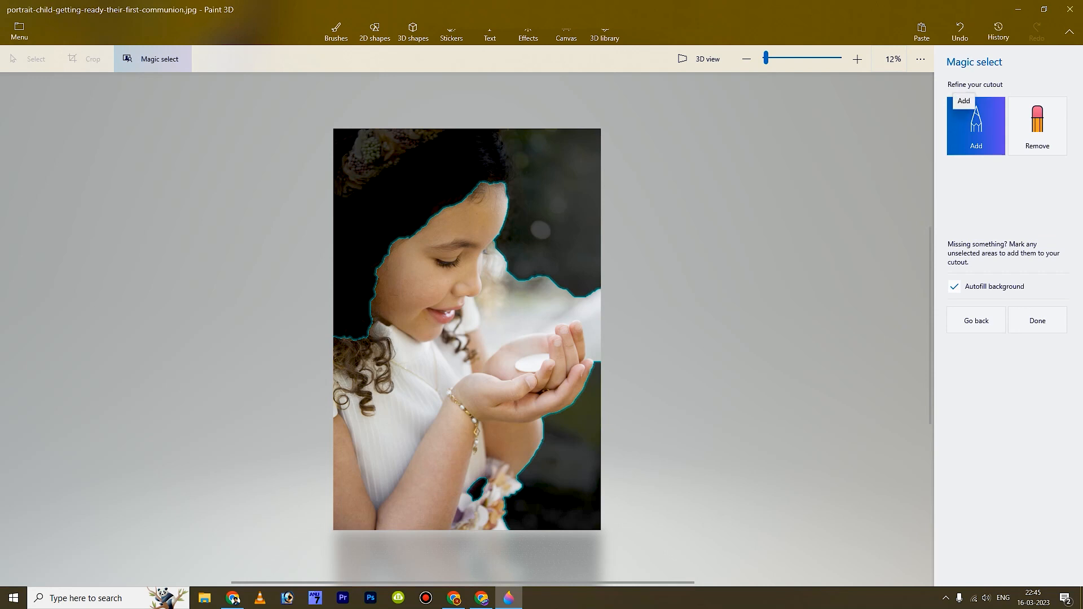
- Add the girl's top, dark and right-edge hair, top-left hair, headband and sleeve/flower edge to the cutout
{"action": "left_click_drag", "start_coordinate": [482, 159], "coordinate": [416, 195]}
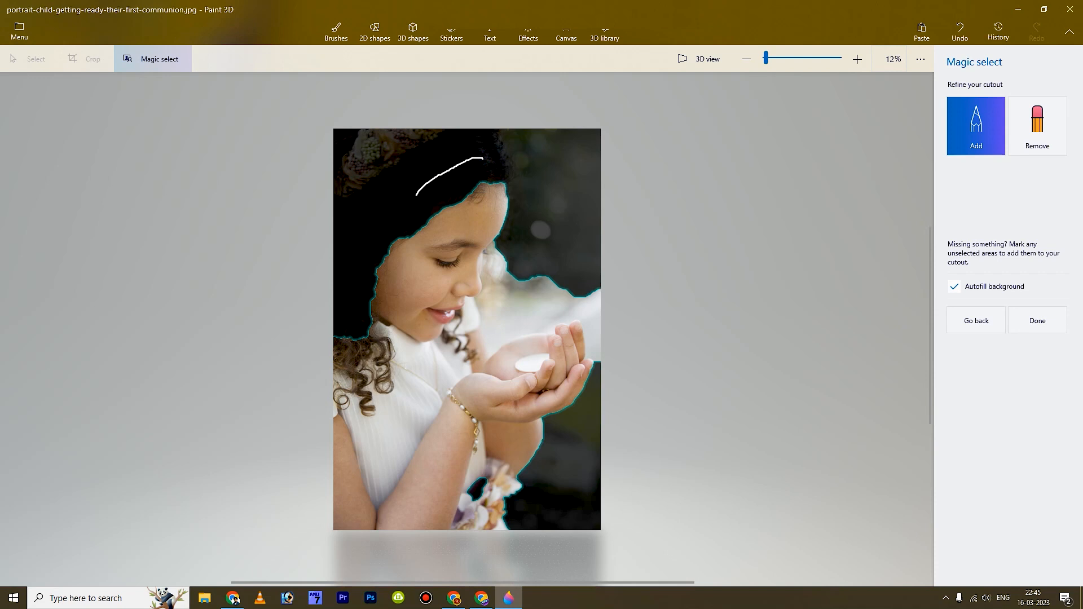
{"action": "mouse_move", "coordinate": [390, 149]}
{"action": "left_mouse_down"}
{"action": "mouse_move", "coordinate": [360, 198]}
{"action": "mouse_move", "coordinate": [354, 277]}
{"action": "left_mouse_up"}
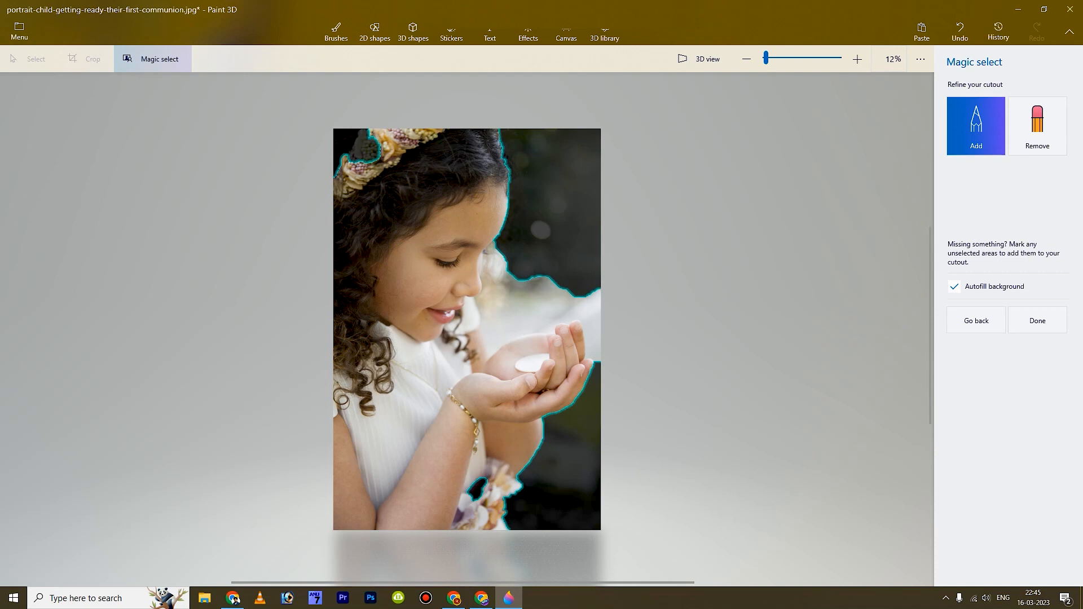
{"action": "left_click_drag", "start_coordinate": [348, 136], "coordinate": [328, 152]}
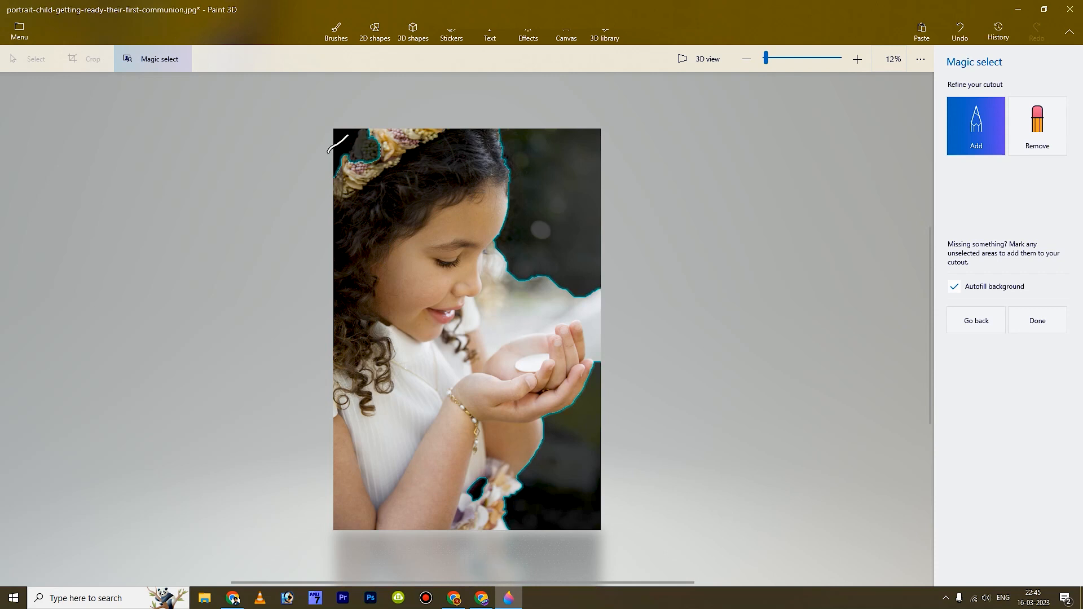
{"action": "mouse_move", "coordinate": [427, 134]}
{"action": "left_mouse_down"}
{"action": "mouse_move", "coordinate": [378, 127]}
{"action": "mouse_move", "coordinate": [366, 163]}
{"action": "mouse_move", "coordinate": [353, 164]}
{"action": "left_mouse_up"}
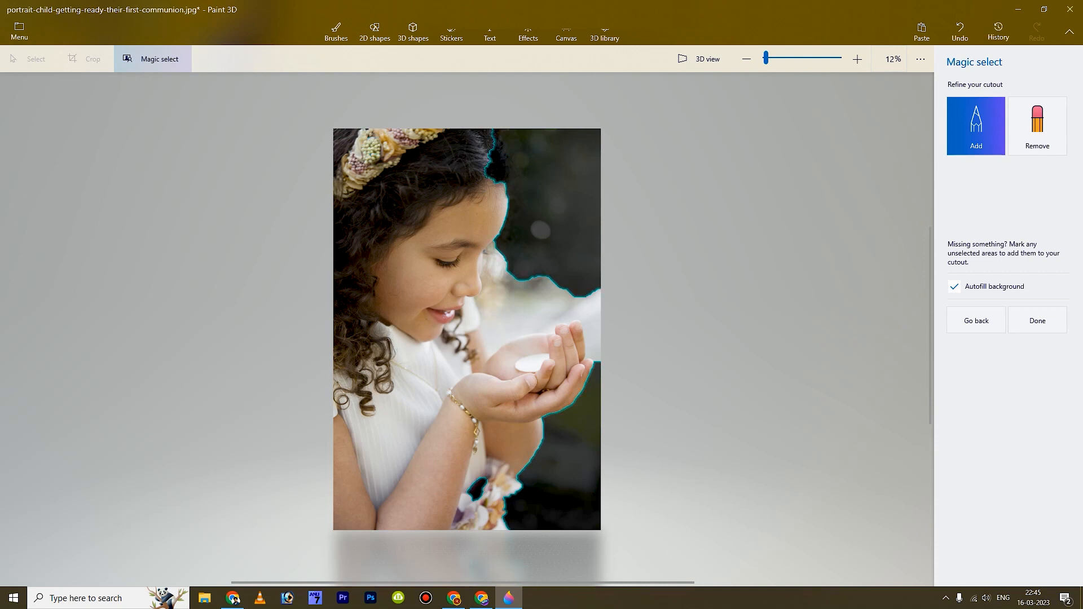
{"action": "left_click_drag", "start_coordinate": [496, 151], "coordinate": [511, 199]}
{"action": "left_click_drag", "start_coordinate": [493, 137], "coordinate": [511, 180]}
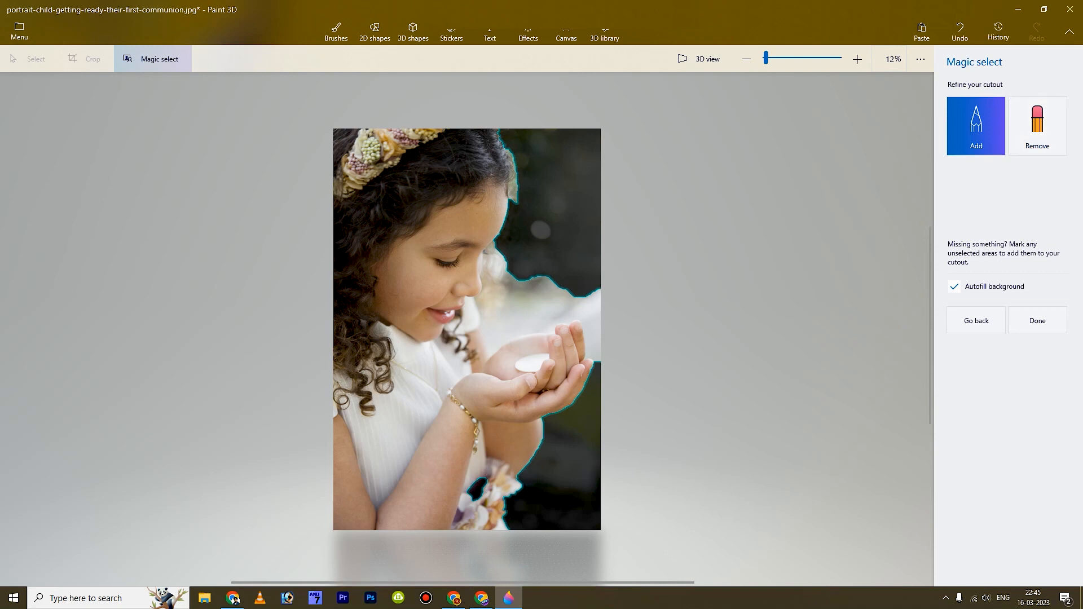
{"action": "left_click_drag", "start_coordinate": [487, 467], "coordinate": [477, 499]}
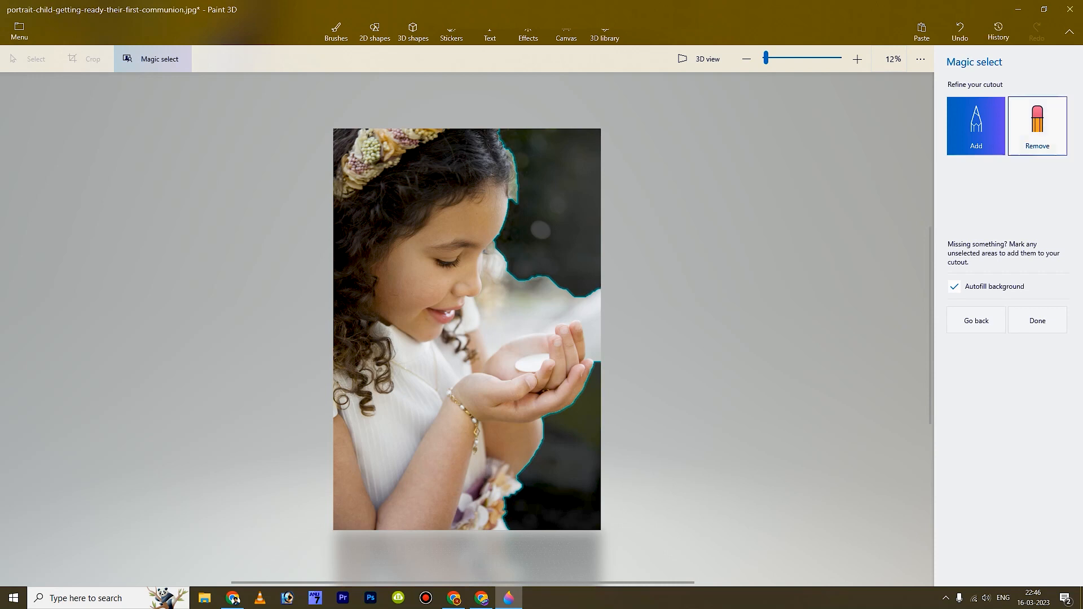
- Remove the background along the hair's right edge and beside the girl's hands from the selection
{"action": "left_click", "coordinate": [1037, 126]}
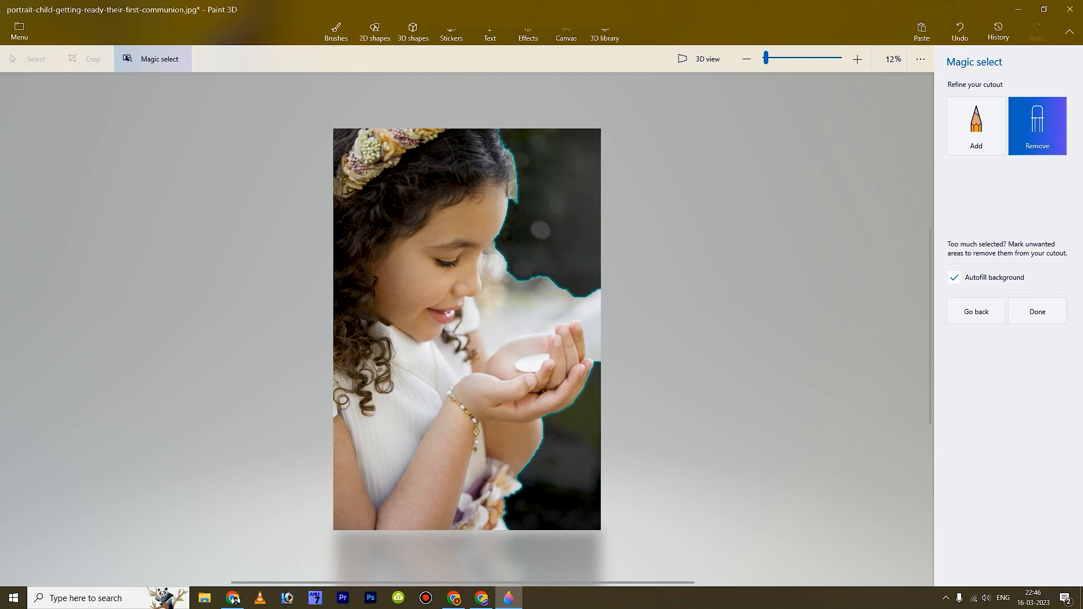
{"action": "left_click_drag", "start_coordinate": [511, 155], "coordinate": [514, 197]}
{"action": "left_click_drag", "start_coordinate": [511, 169], "coordinate": [515, 200]}
{"action": "left_click_drag", "start_coordinate": [512, 152], "coordinate": [513, 187]}
{"action": "left_click_drag", "start_coordinate": [571, 283], "coordinate": [491, 324]}
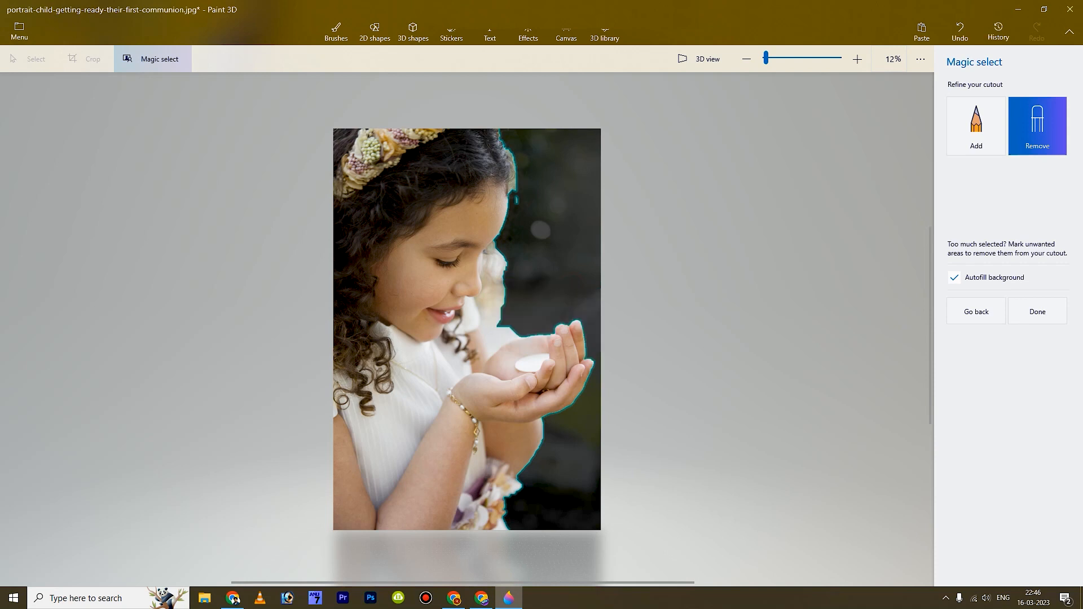
{"action": "left_click_drag", "start_coordinate": [492, 342], "coordinate": [511, 336]}
{"action": "left_click_drag", "start_coordinate": [493, 275], "coordinate": [489, 337]}
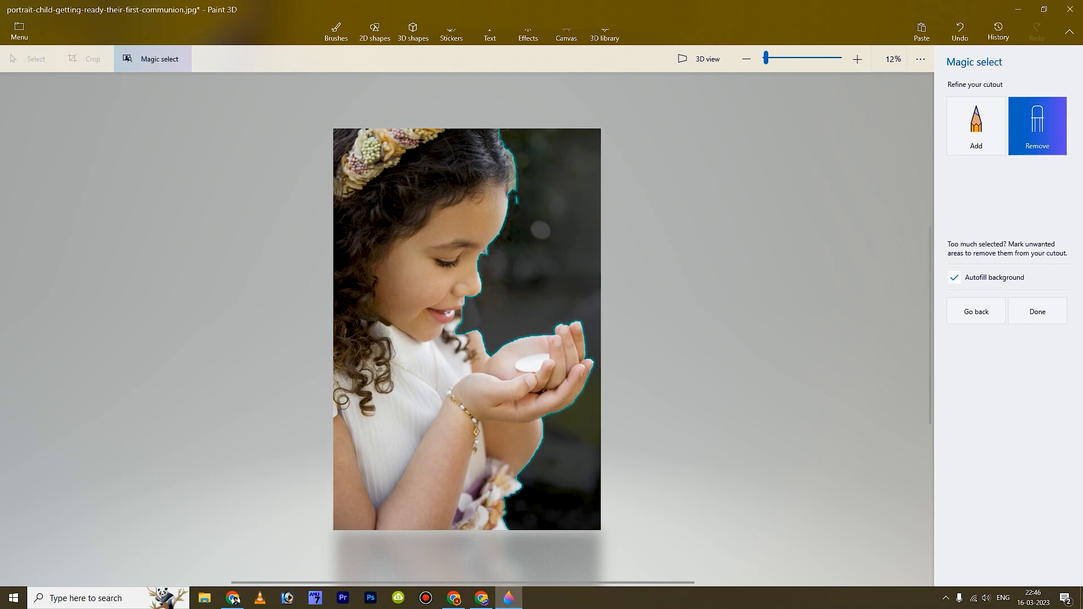
- Add back the area beside the chin, trim the hair edge again, and finalize the cutout
{"action": "left_click", "coordinate": [986, 129]}
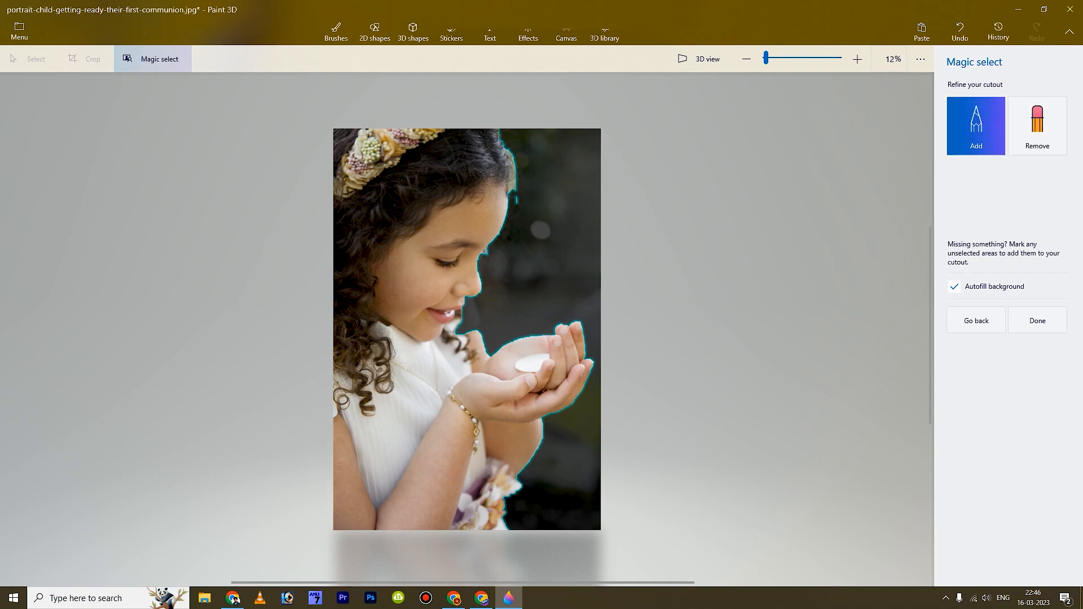
{"action": "left_click_drag", "start_coordinate": [465, 316], "coordinate": [472, 341]}
{"action": "left_click", "coordinate": [1038, 125]}
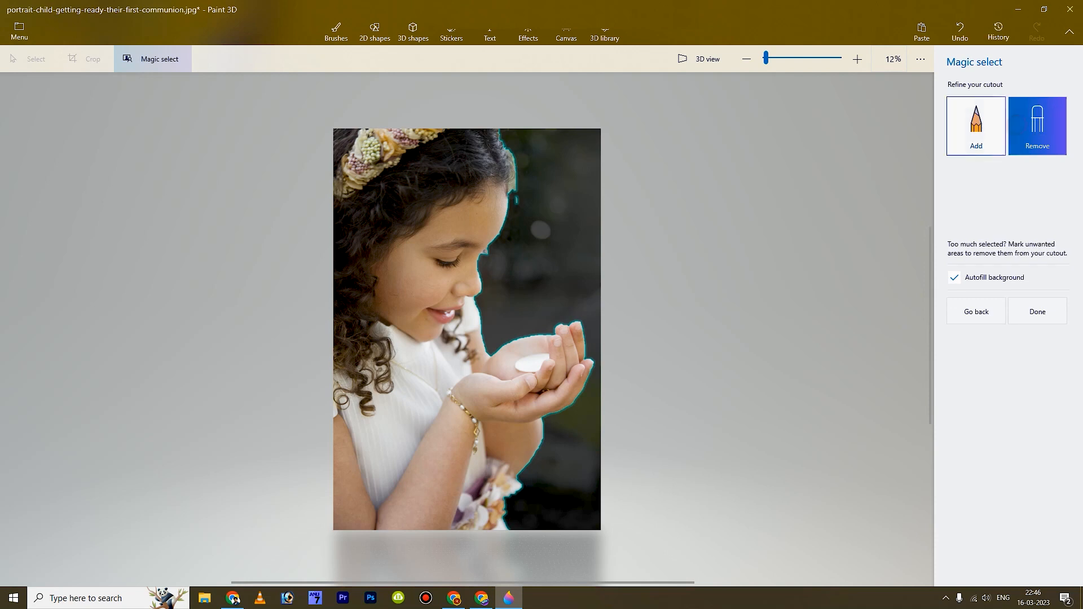
{"action": "left_click_drag", "start_coordinate": [512, 153], "coordinate": [520, 204]}
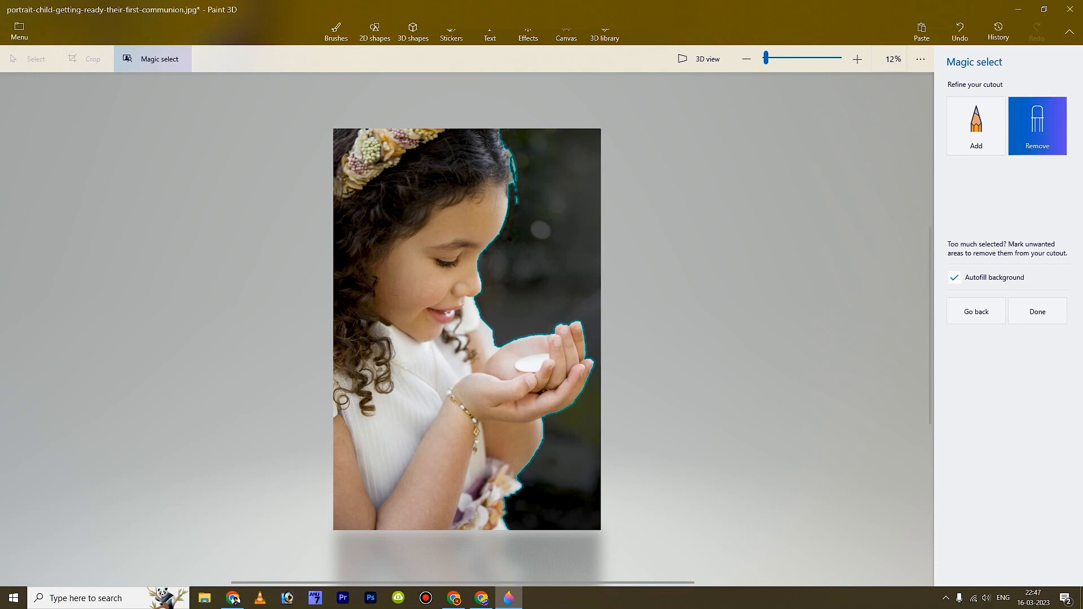
{"action": "left_click", "coordinate": [1034, 310]}
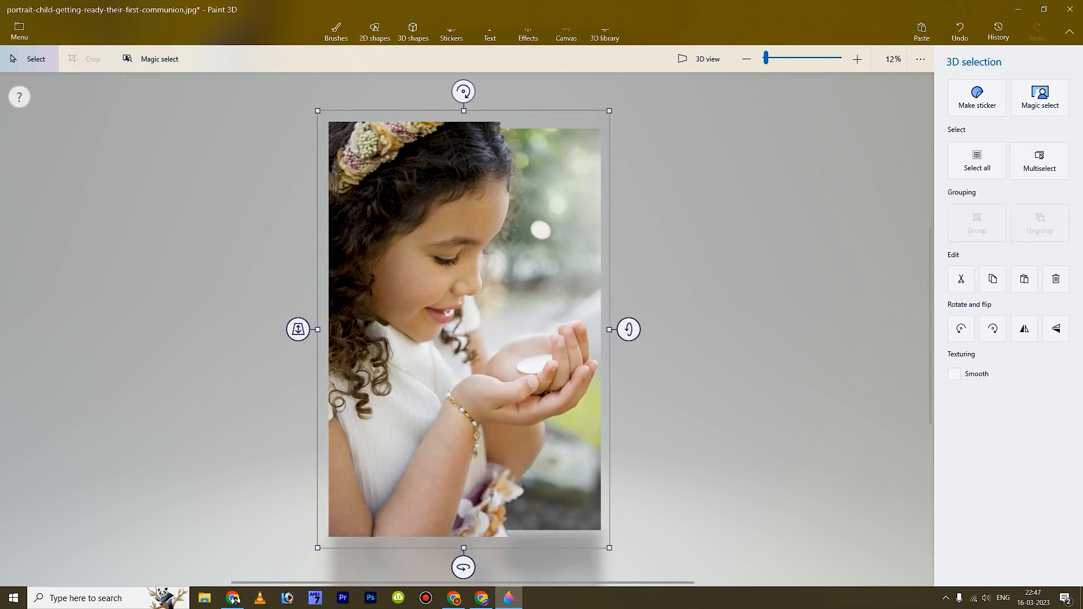
- Enlarge the girl cutout, move it right of the background, and draw a rectangle over the leftover picture
{"action": "left_click_drag", "start_coordinate": [610, 109], "coordinate": [646, 57]}
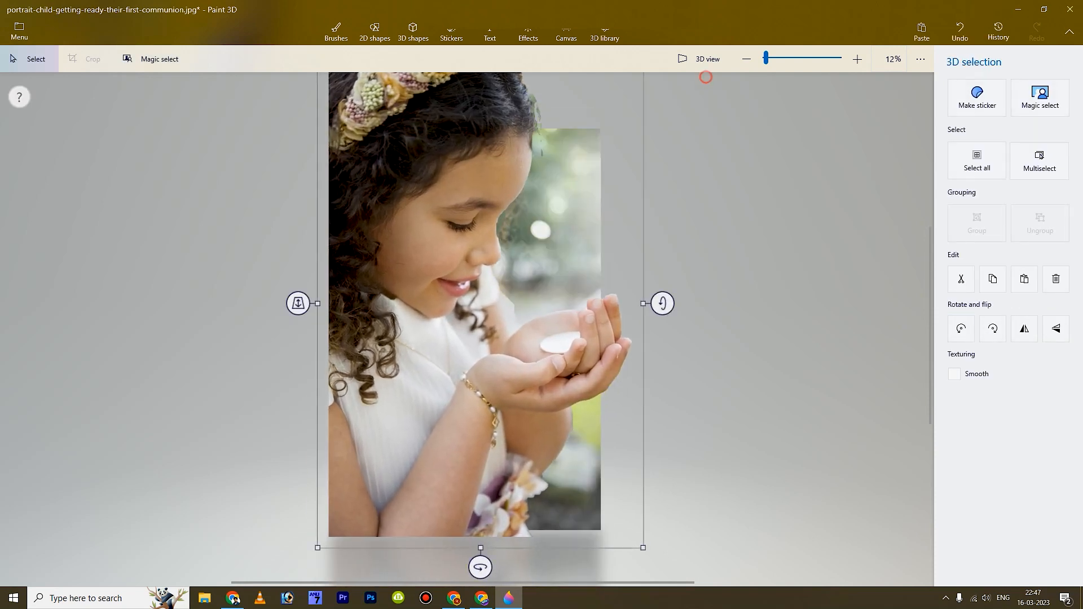
{"action": "left_click", "coordinate": [706, 77]}
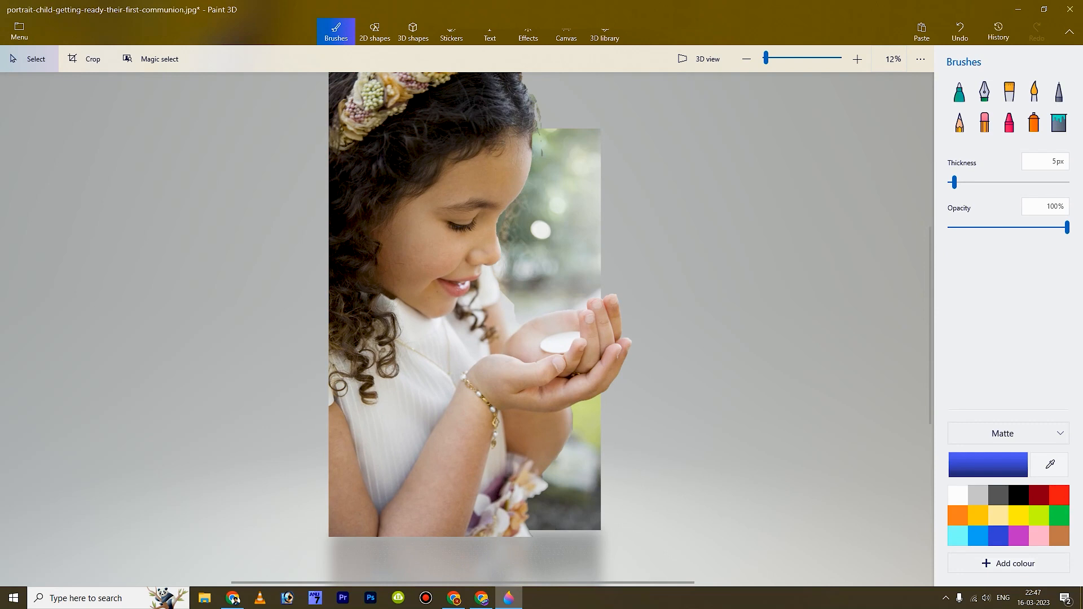
{"action": "mouse_move", "coordinate": [486, 127]}
{"action": "left_mouse_down"}
{"action": "mouse_move", "coordinate": [478, 163]}
{"action": "mouse_move", "coordinate": [521, 98]}
{"action": "mouse_move", "coordinate": [501, 96]}
{"action": "mouse_move", "coordinate": [588, 97]}
{"action": "mouse_move", "coordinate": [552, 83]}
{"action": "left_mouse_up"}
{"action": "scroll", "coordinate": [484, 353], "scroll_direction": "down", "scroll_amount": 1}
{"action": "left_click_drag", "start_coordinate": [338, 107], "coordinate": [605, 515]}
{"action": "left_click_drag", "start_coordinate": [466, 198], "coordinate": [787, 216]}
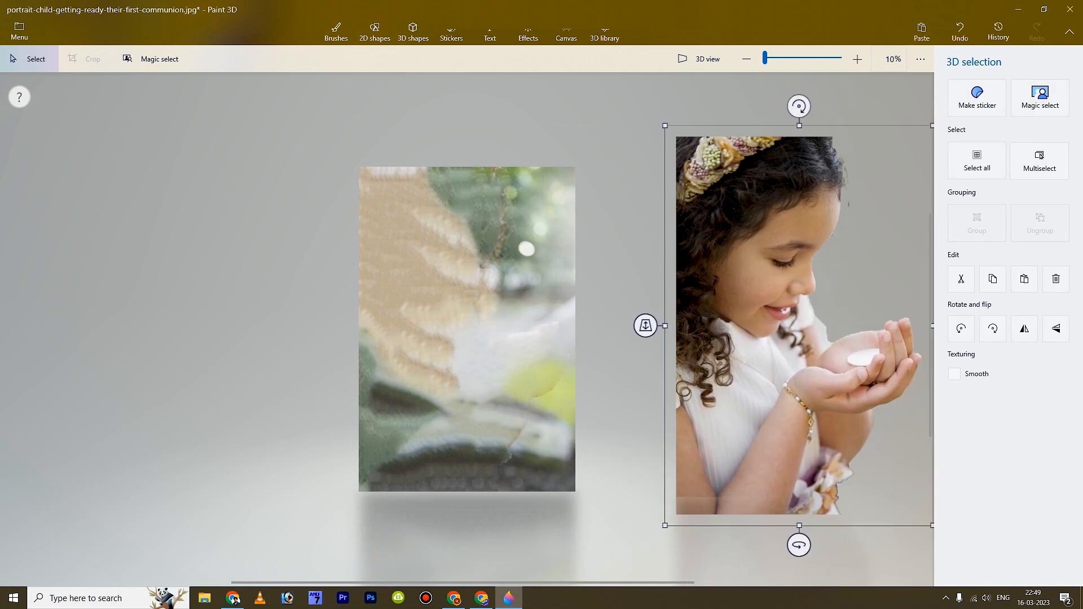
{"action": "left_click_drag", "start_coordinate": [316, 137], "coordinate": [319, 141]}
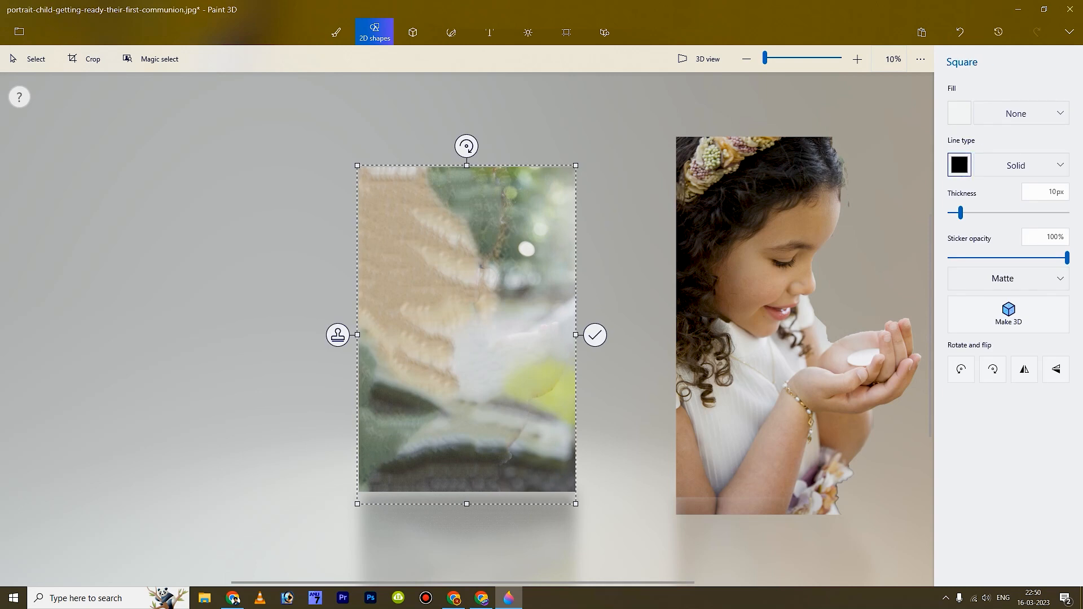
- Give the rectangle a 61 px gold outline and solid light-grey fill, then commit it
{"action": "left_click", "coordinate": [959, 165]}
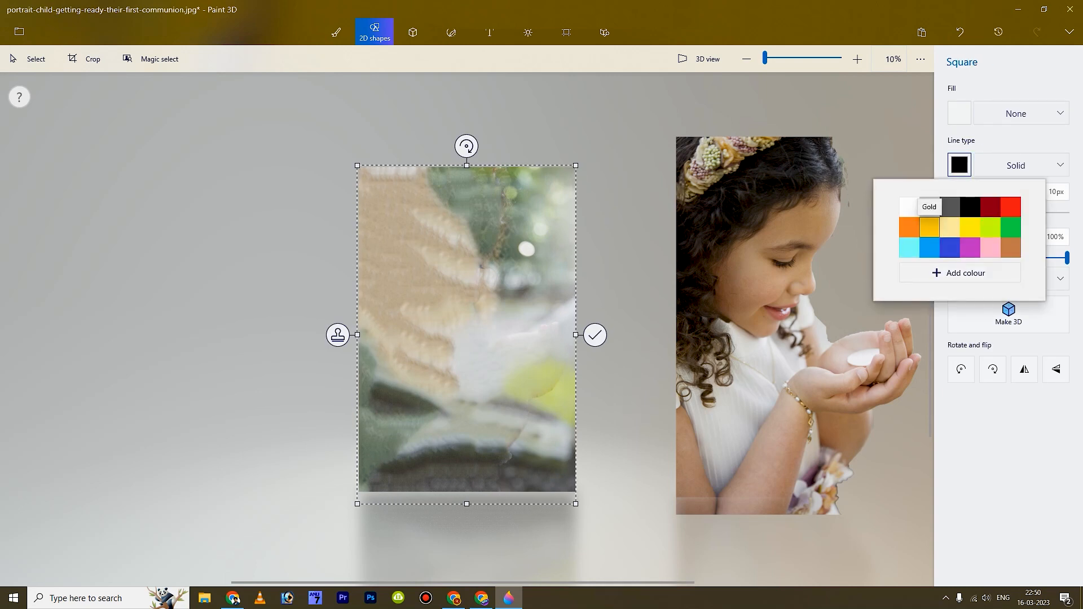
{"action": "left_click", "coordinate": [929, 227]}
{"action": "left_click_drag", "start_coordinate": [960, 213], "coordinate": [1021, 213]}
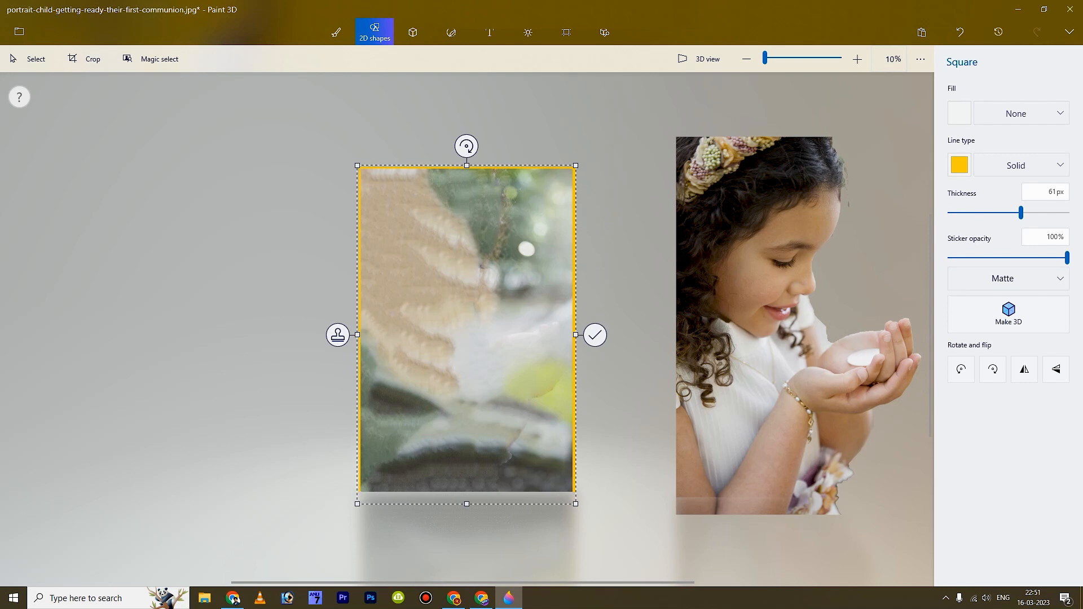
{"action": "left_click", "coordinate": [959, 113]}
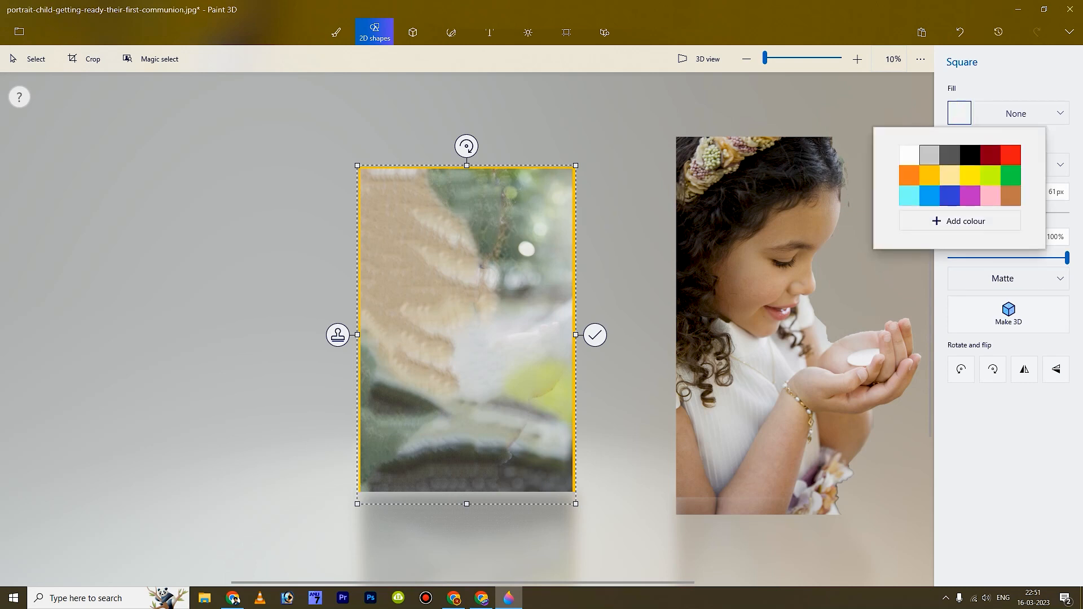
{"action": "left_click", "coordinate": [929, 154]}
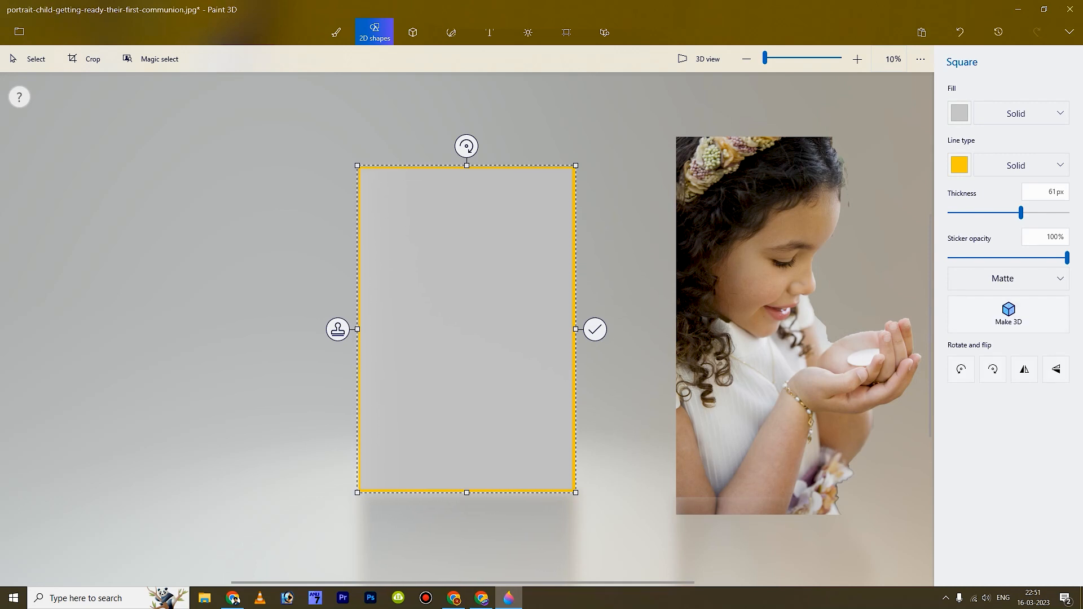
{"action": "left_click", "coordinate": [30, 58]}
{"action": "mouse_move", "coordinate": [655, 118]}
{"action": "left_mouse_down"}
{"action": "mouse_move", "coordinate": [741, 366]}
{"action": "mouse_move", "coordinate": [880, 501]}
{"action": "mouse_move", "coordinate": [923, 522]}
{"action": "left_mouse_up"}
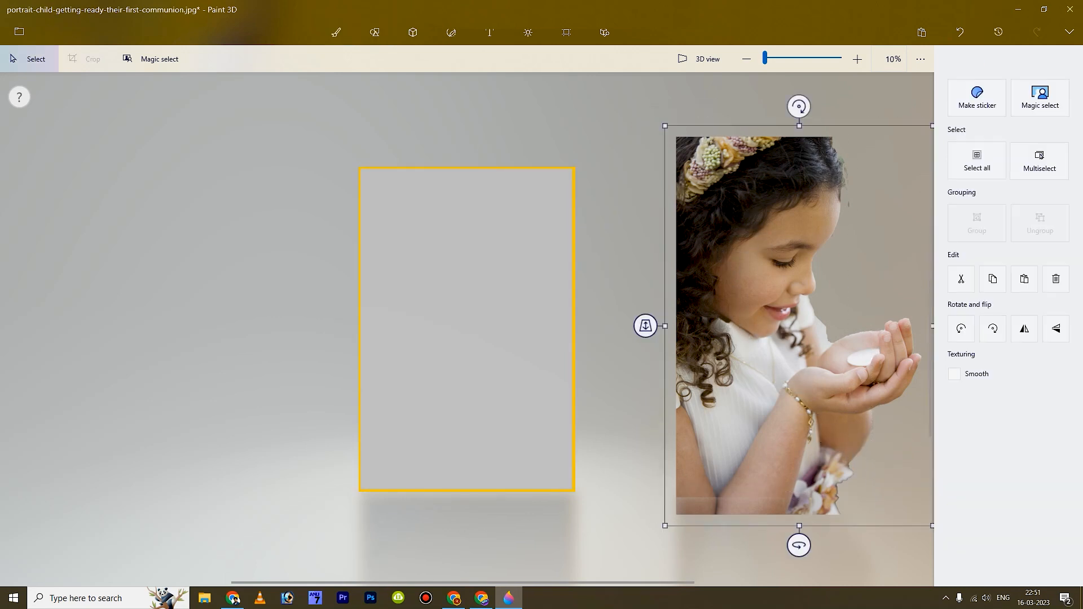
- Place the girl cutout over the gold-framed grey rectangle at its original size, kept upright
{"action": "left_click_drag", "start_coordinate": [826, 224], "coordinate": [531, 228]}
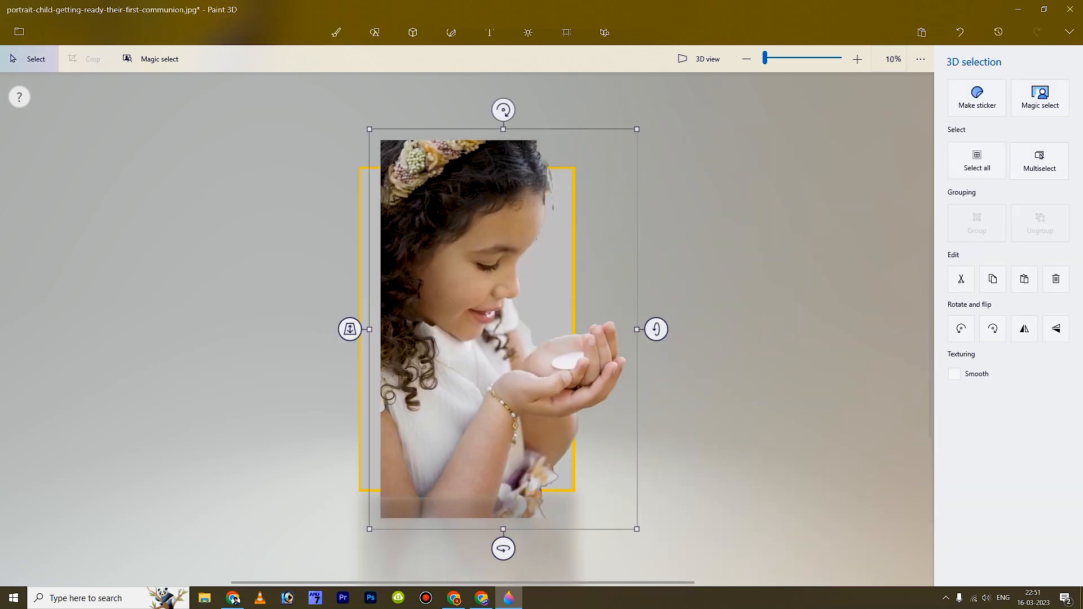
{"action": "left_click_drag", "start_coordinate": [637, 129], "coordinate": [570, 235]}
{"action": "left_click_drag", "start_coordinate": [508, 338], "coordinate": [489, 260]}
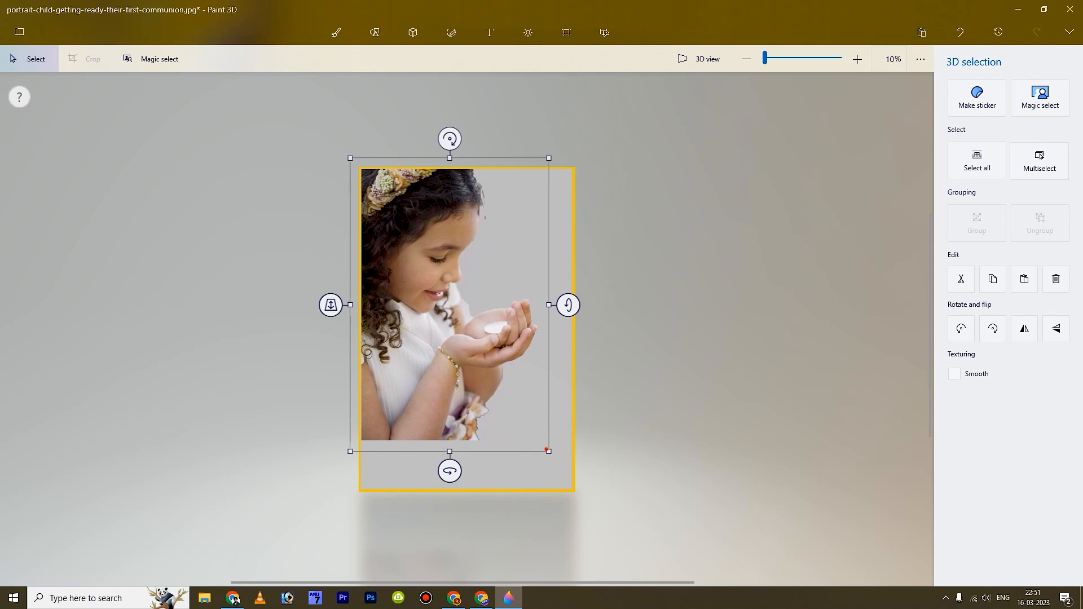
{"action": "key", "text": "ctrl+z"}
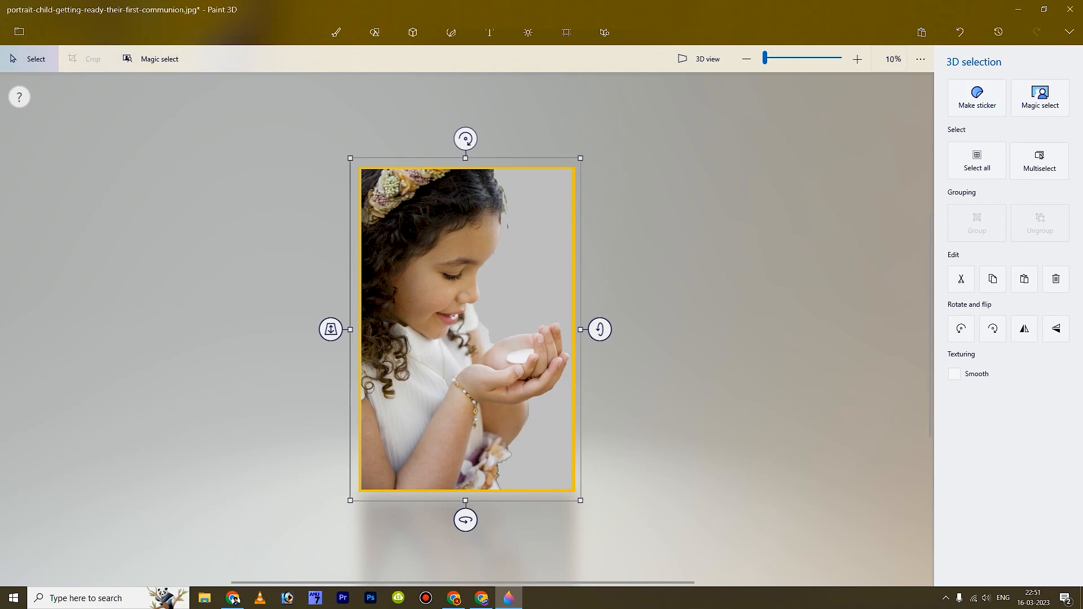
{"action": "left_click_drag", "start_coordinate": [600, 329], "coordinate": [587, 329]}
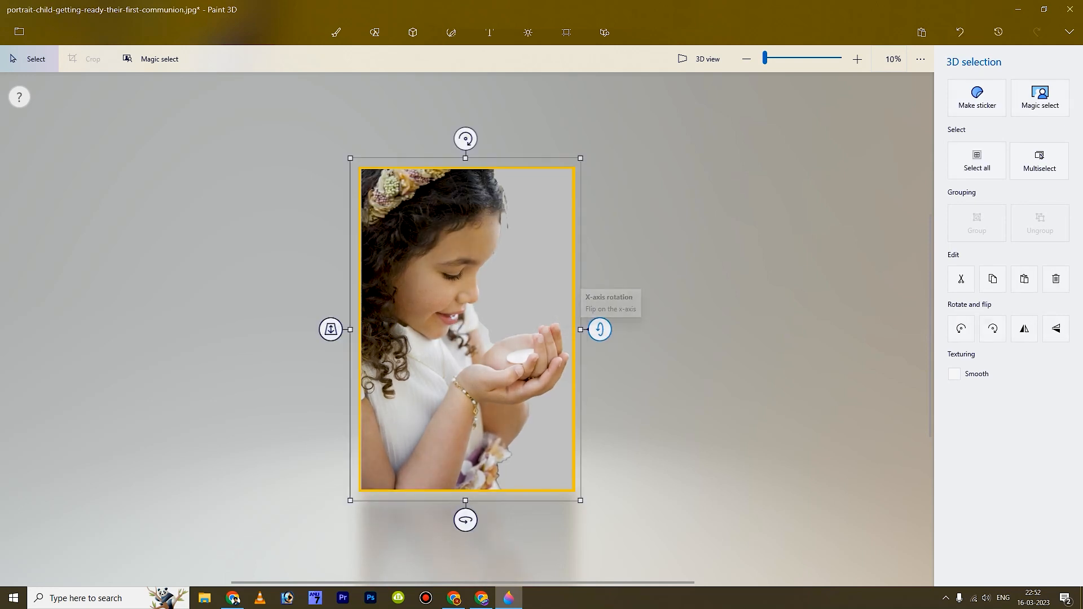
{"action": "mouse_move", "coordinate": [466, 520]}
{"action": "left_mouse_down"}
{"action": "mouse_move", "coordinate": [479, 520]}
{"action": "mouse_move", "coordinate": [465, 519]}
{"action": "left_mouse_up"}
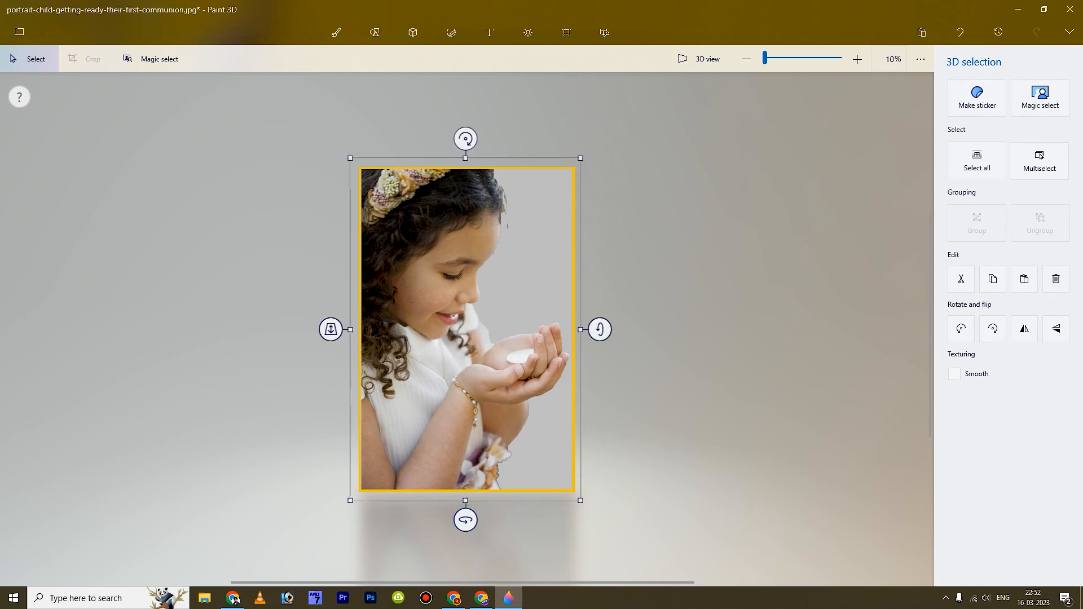
{"action": "left_click", "coordinate": [20, 32]}
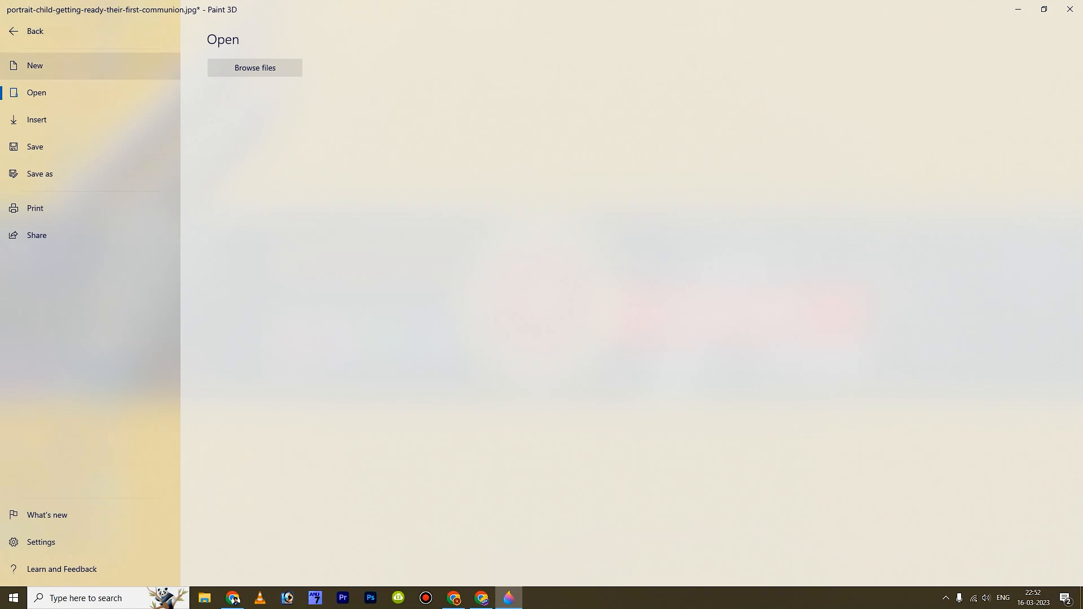
- Save a copy of the picture as a JPEG image named 'baby' in Downloads
{"action": "left_click", "coordinate": [40, 173]}
{"action": "left_click", "coordinate": [220, 85]}
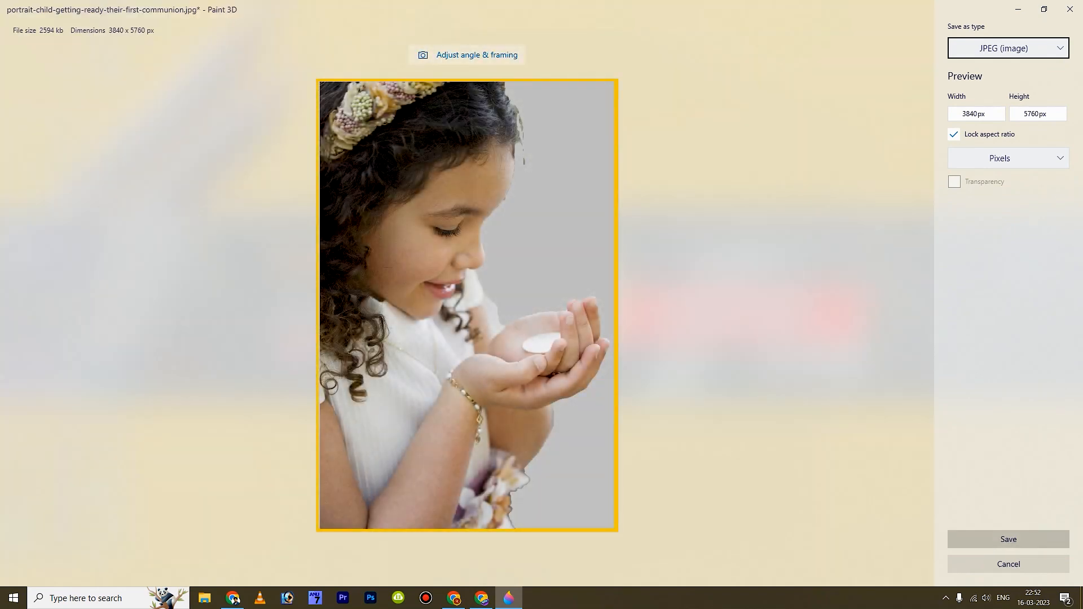
{"action": "left_click", "coordinate": [1009, 539]}
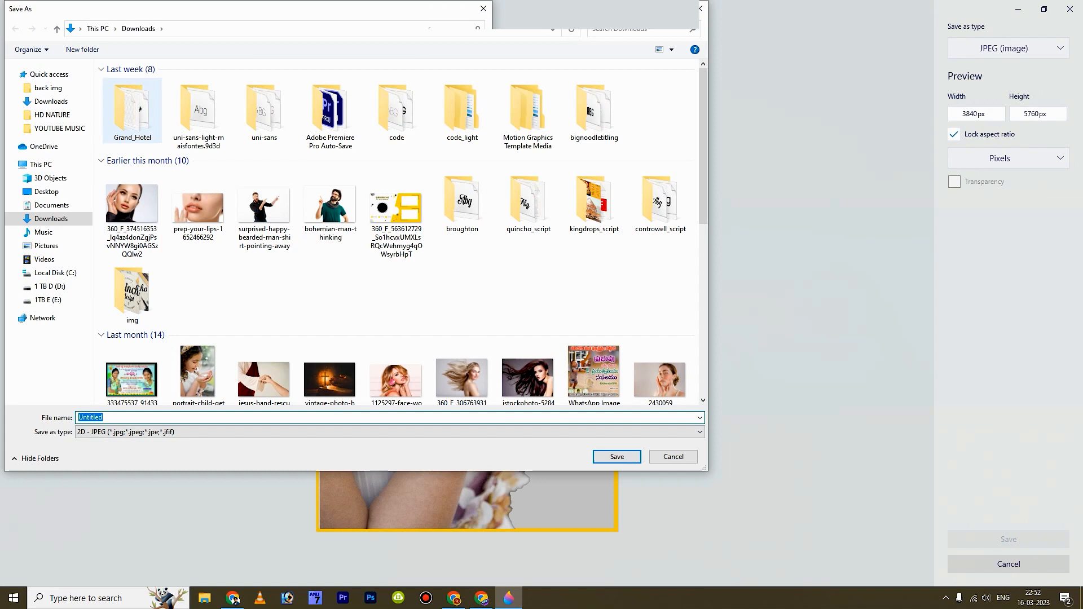
{"action": "type", "text": "baby"}
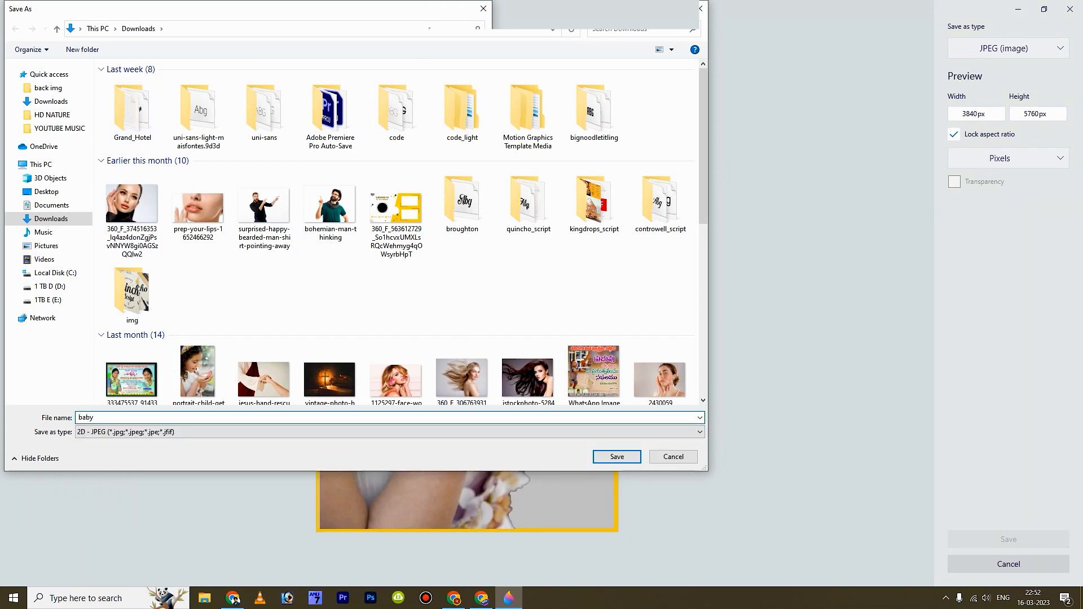
{"action": "key", "text": "Return"}
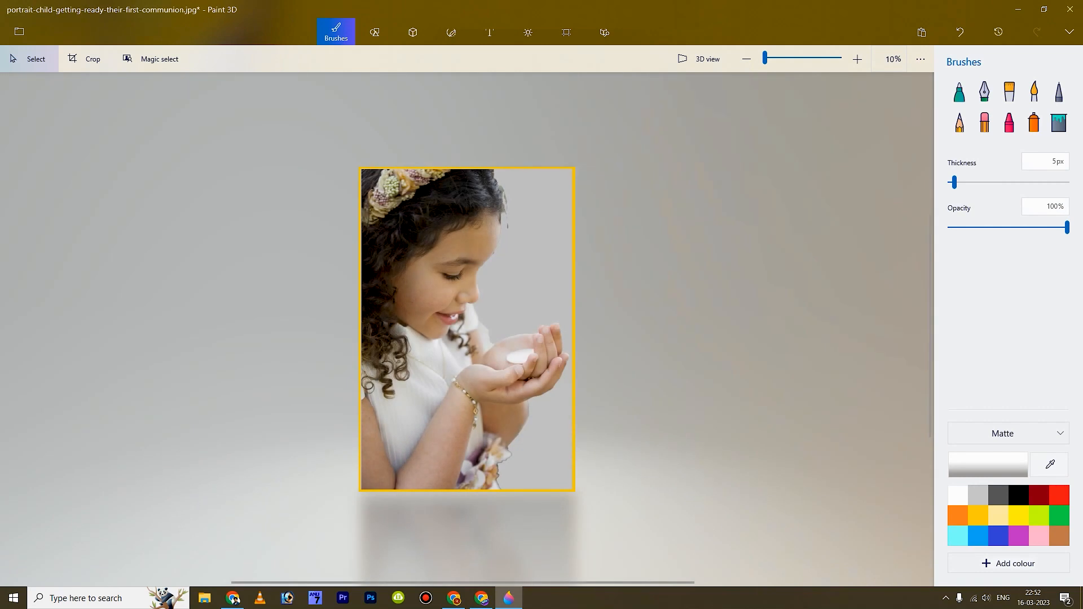